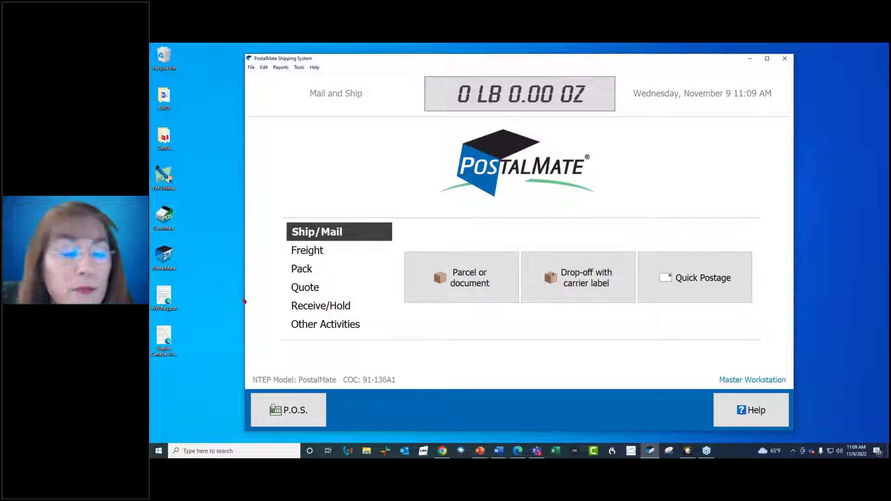
- Open the POS Register from the shipping screen, showing an empty $0.00 sale
left_click(295, 407)
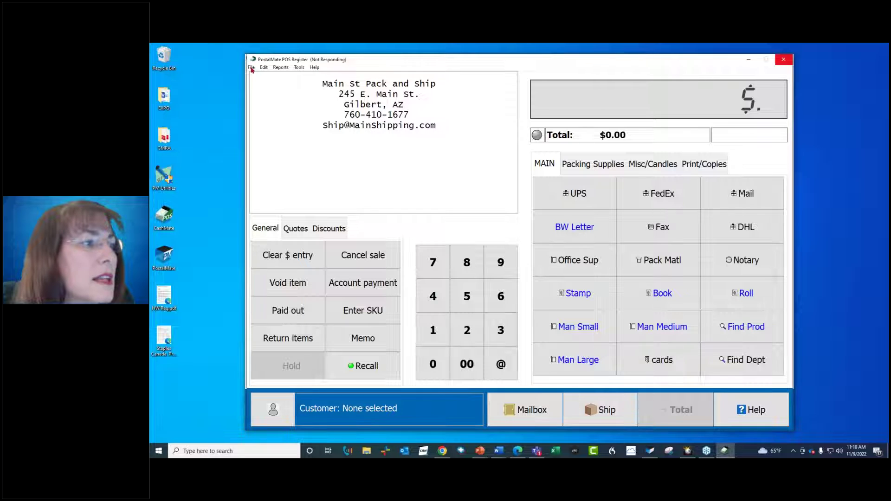
- Open the register day from the File menu, accepting the starting cash in the drawer
left_click(251, 68)
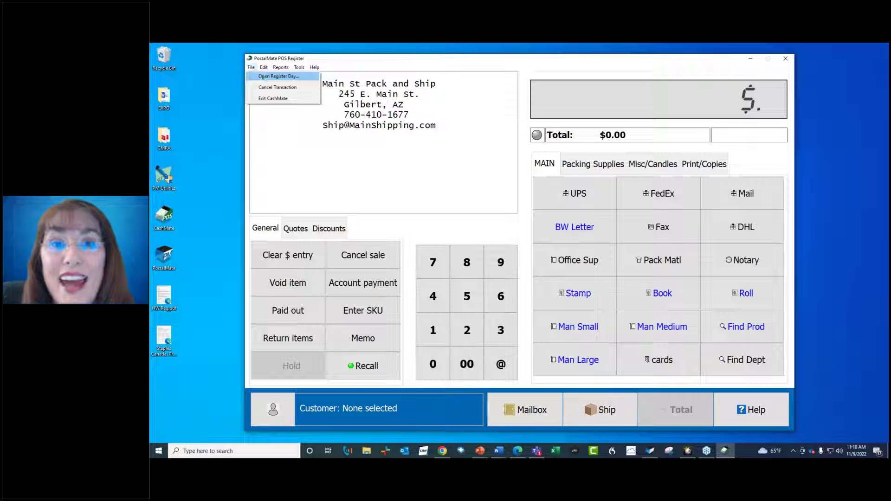
left_click(263, 77)
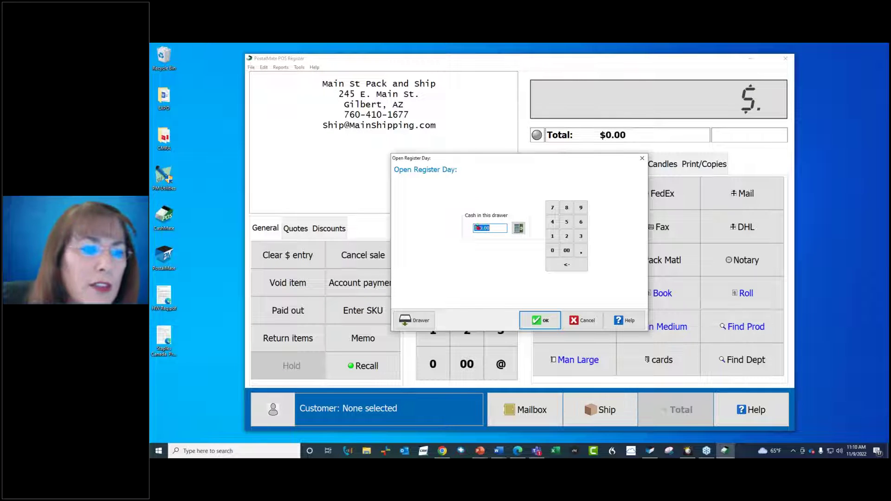
left_click(538, 322)
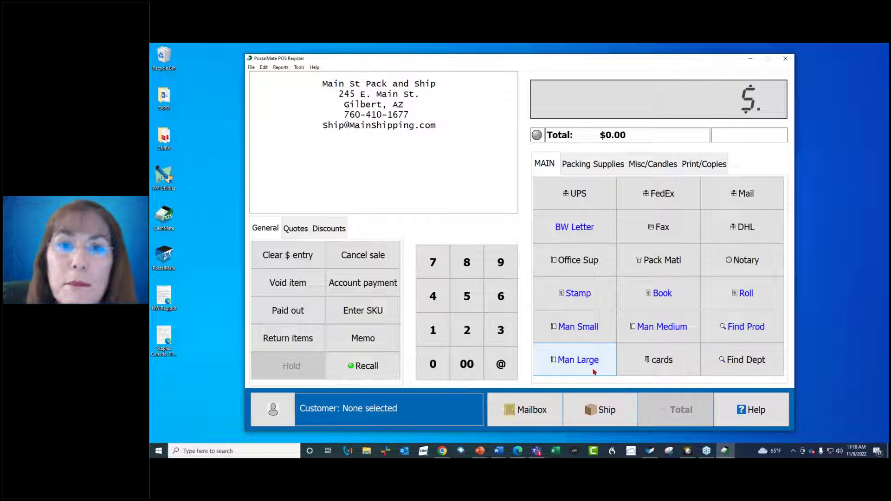
- Return from the POS register to the main Mail and Ship screen
left_click(608, 411)
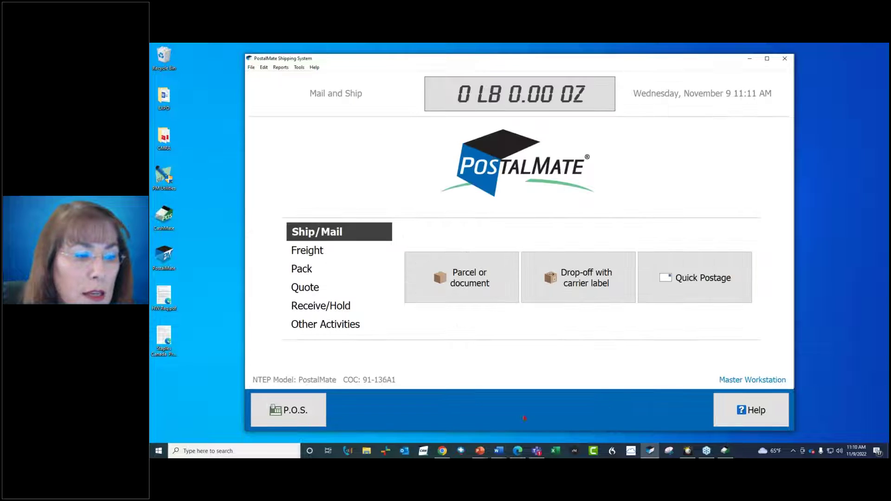
left_click(289, 409)
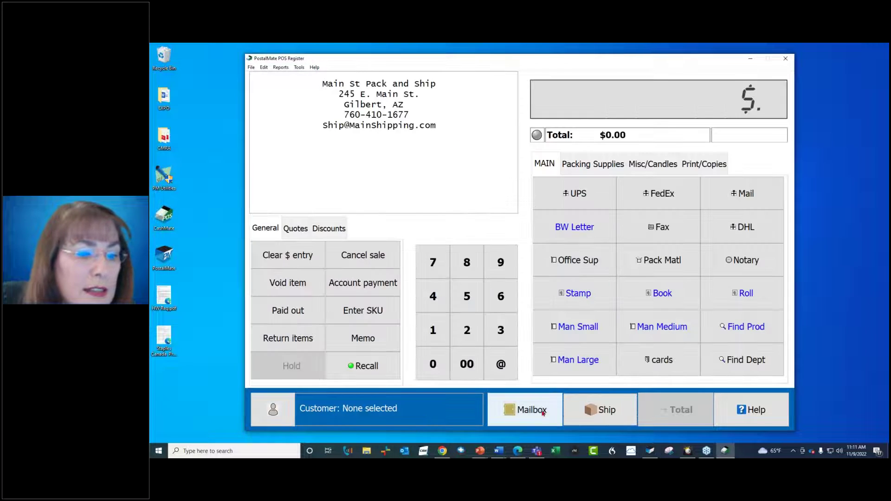
left_click(603, 410)
left_click(320, 418)
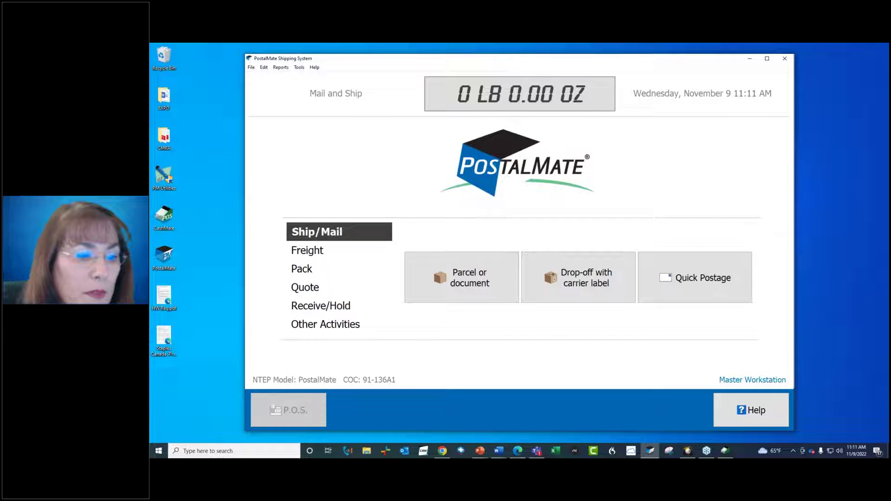
left_click(573, 410)
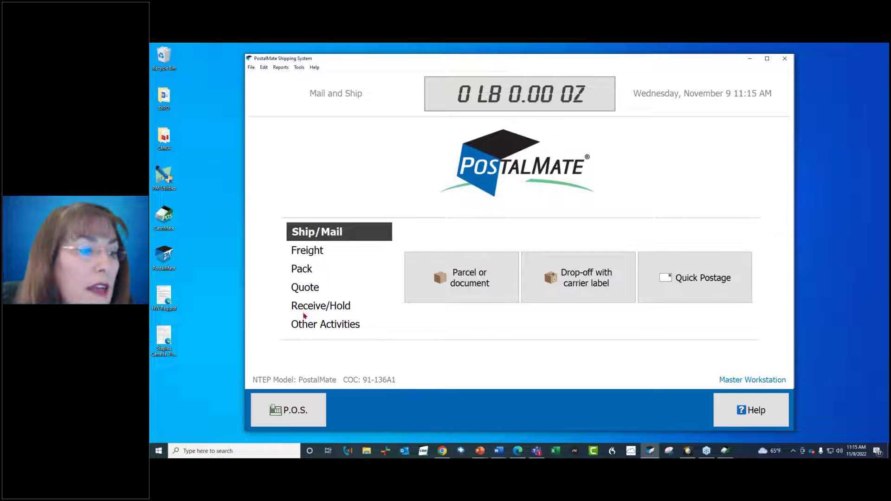
- Start a parcel or document shipment via Other Activities and Ship/Mail, reaching customer lookup
left_click(306, 325)
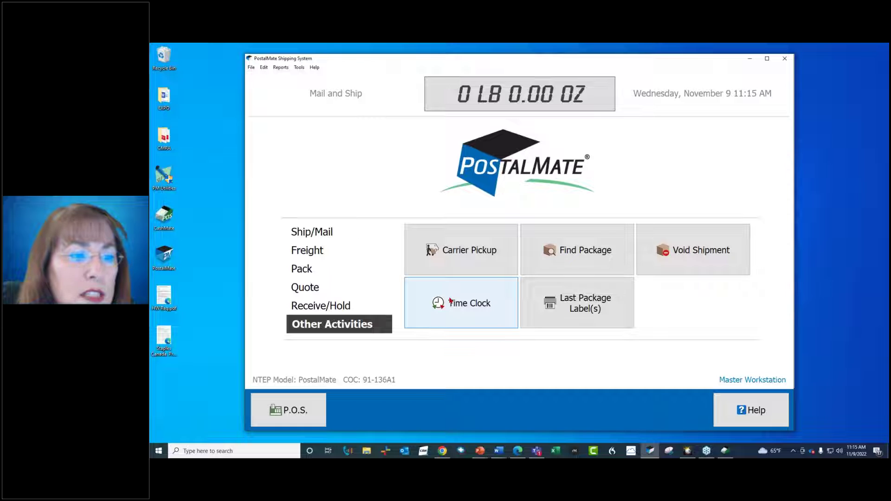
left_click(318, 233)
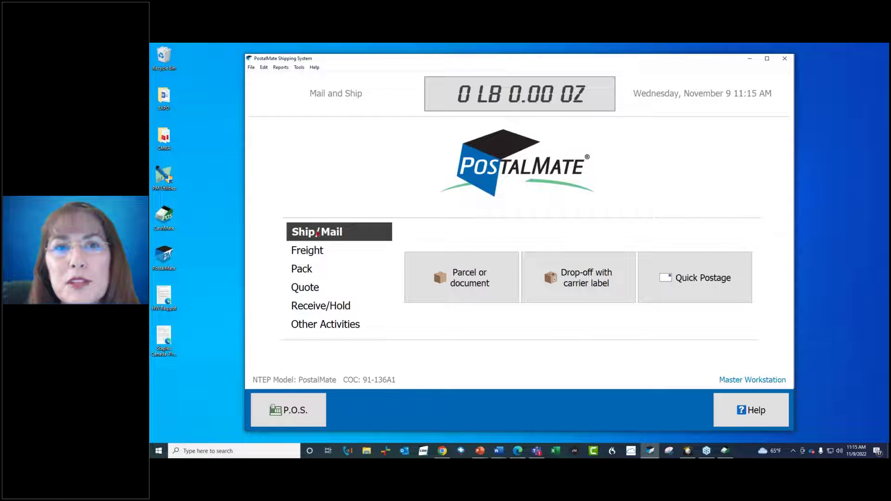
left_click(454, 278)
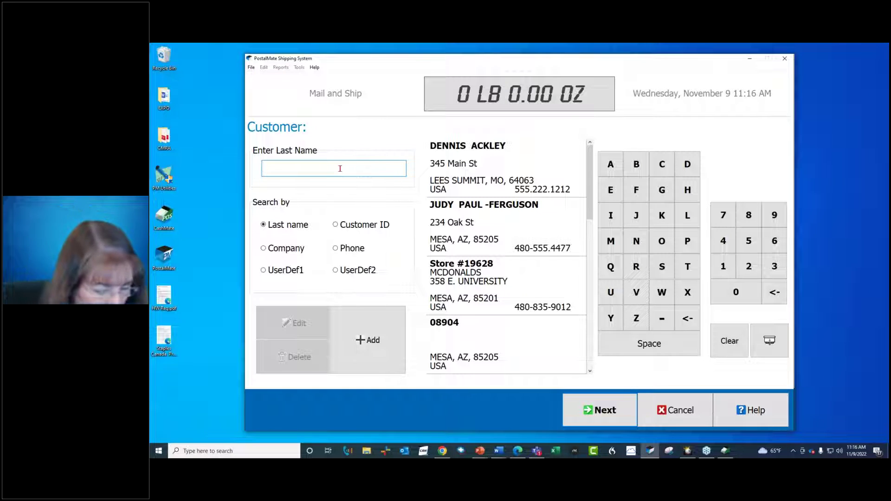
- Search by the customer's last name, select the matching customer, and continue to Ship To
type("Grant")
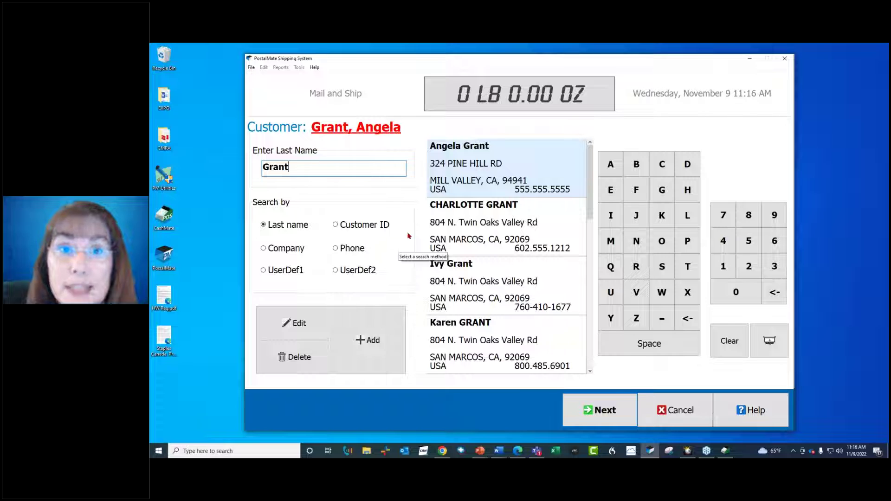
left_click(464, 333)
left_click(604, 412)
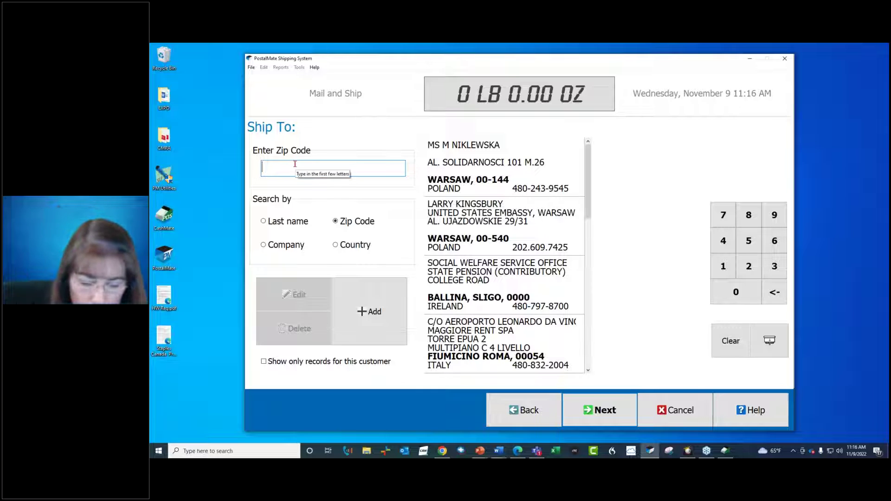
- Look up ship-to addresses for zip 92069 and start adding a new one
type("92069")
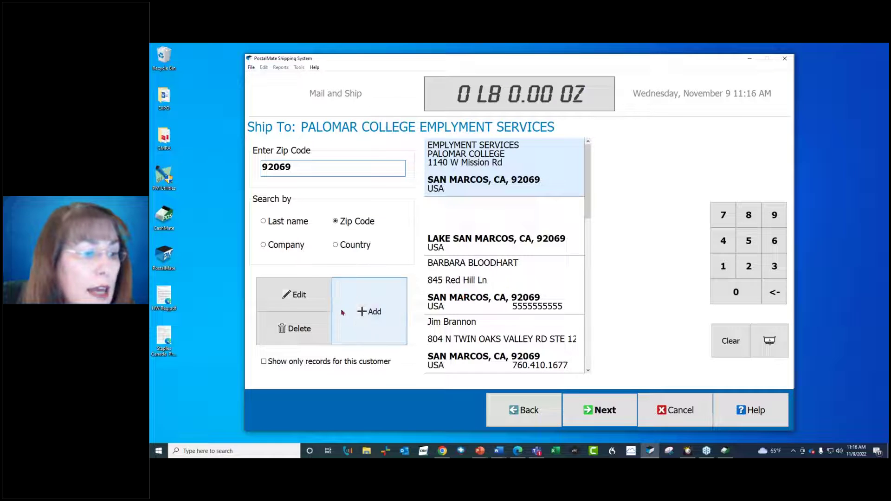
left_click(364, 317)
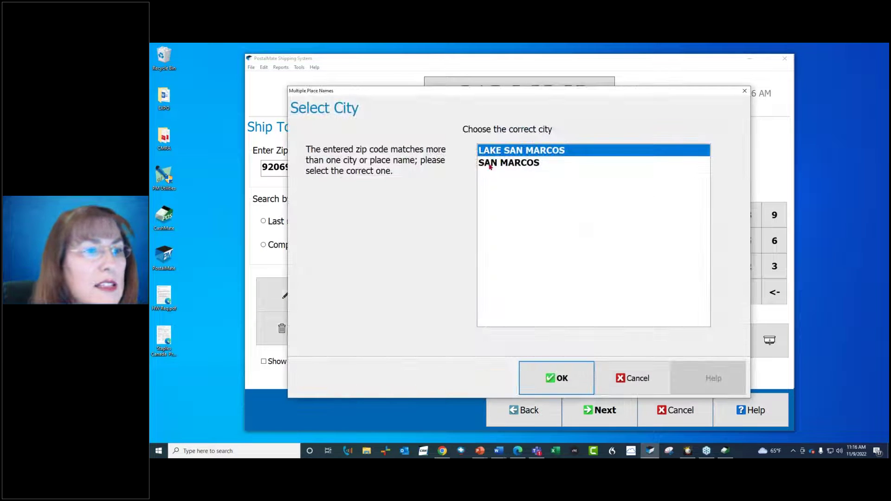
- Choose San Marcos as the city for 92069 and enter the recipient's first and last name
left_click(490, 164)
left_click(549, 378)
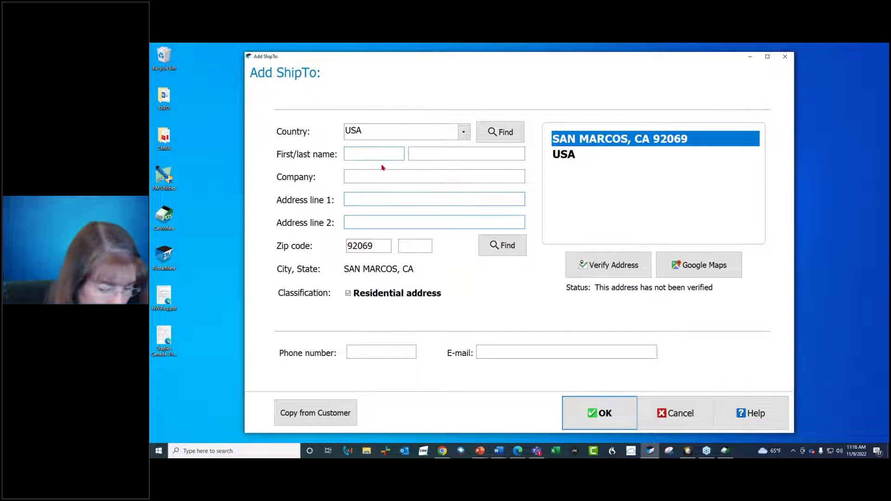
key("Tab")
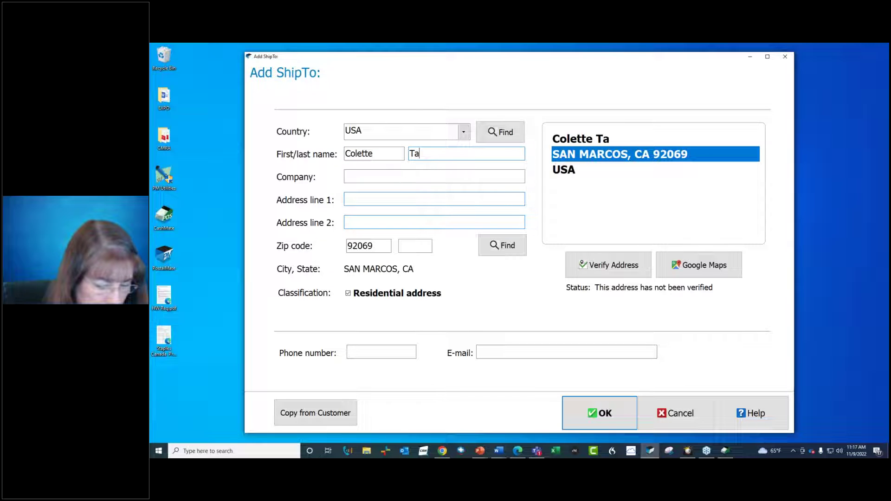
key("Tab")
key("Tab")
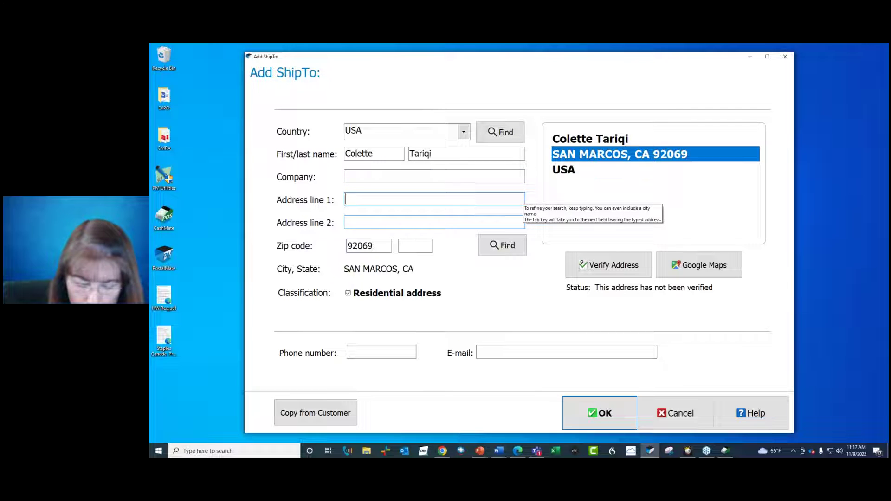
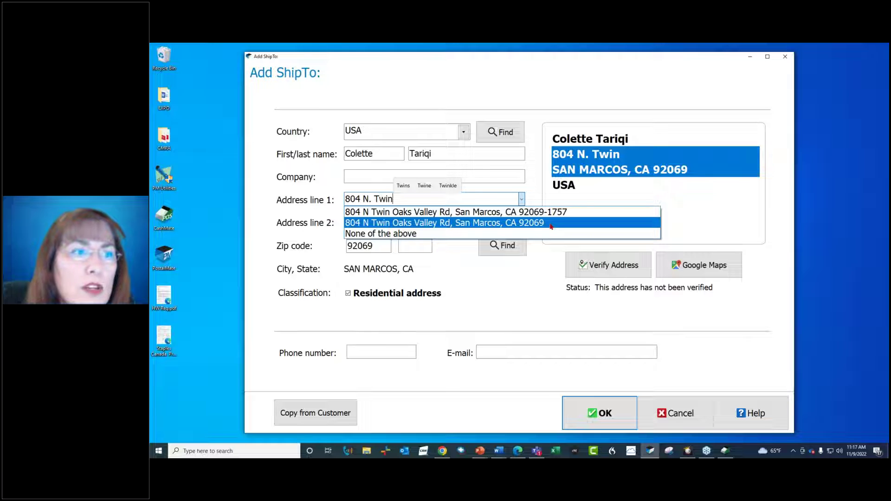
left_click(551, 224)
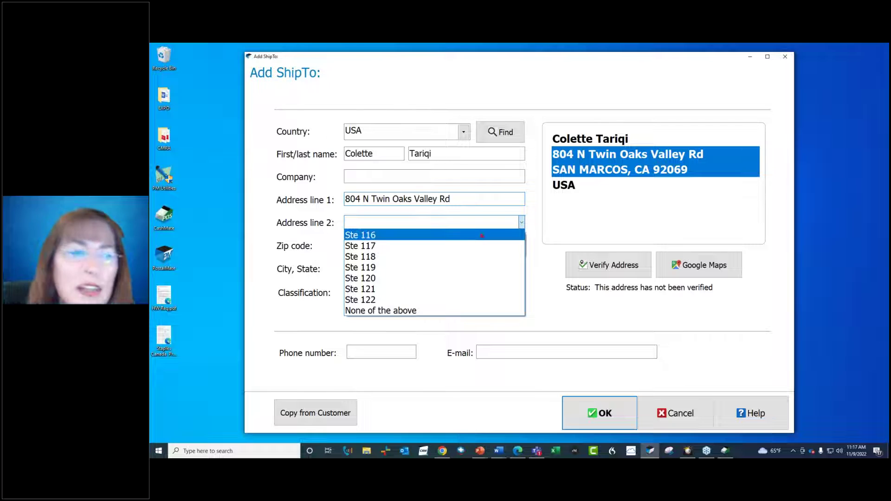
left_click(432, 300)
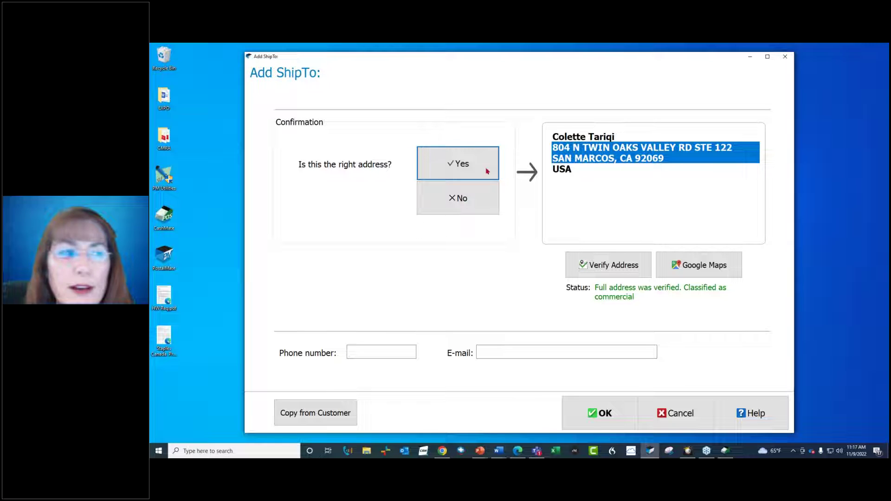
left_click(472, 164)
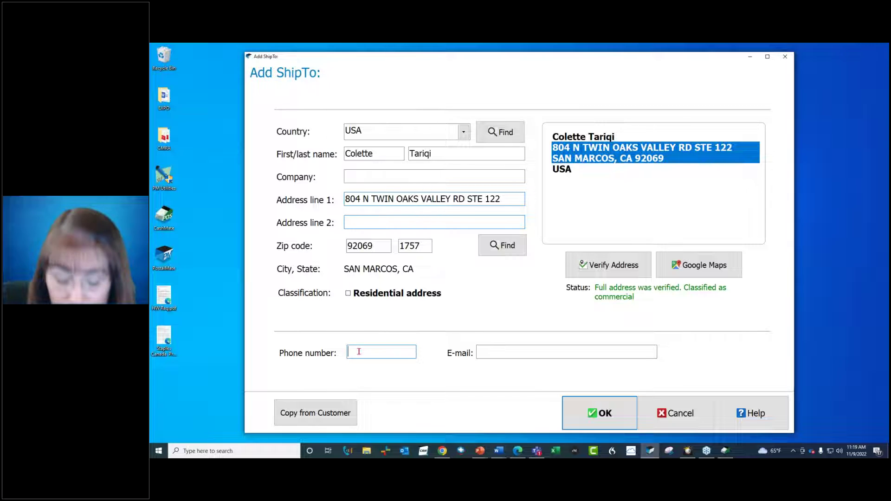
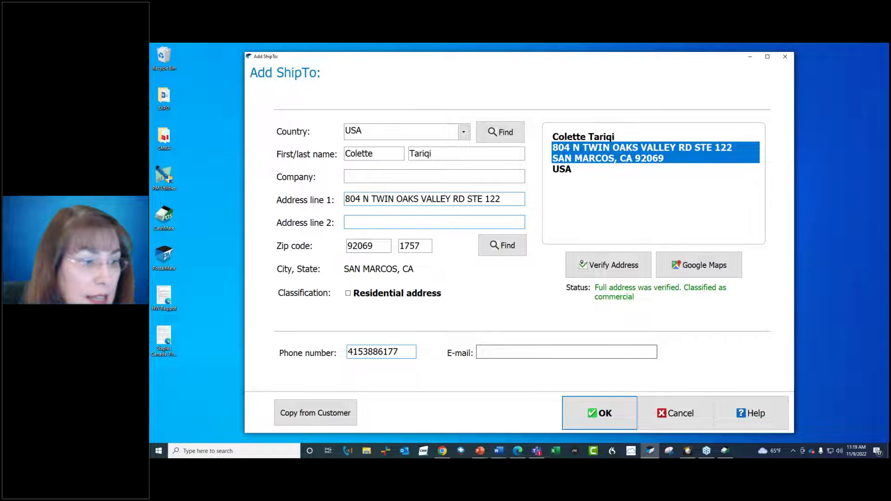
- Add the recipient's phone number, save the ship-to address, and enter 1 lb weight
left_click(588, 416)
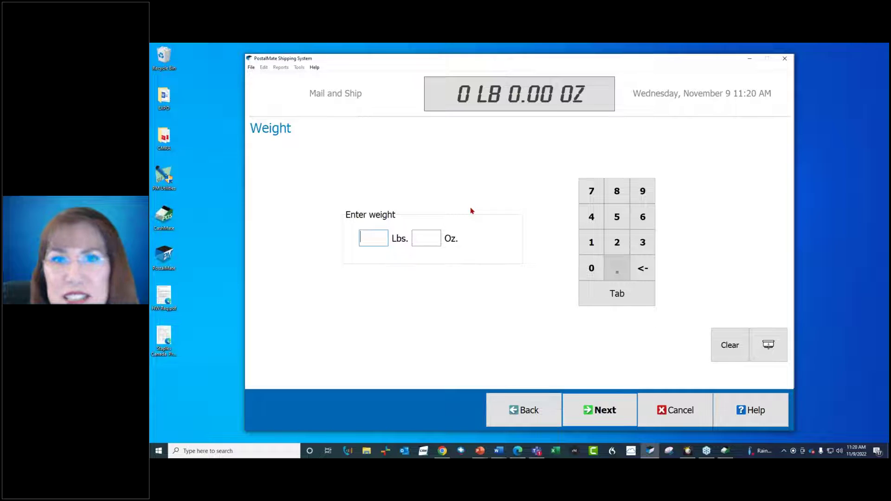
left_click(588, 242)
- Accept the 1 lb weight and Customer packing to reach Packaging/Dimensions
left_click(597, 410)
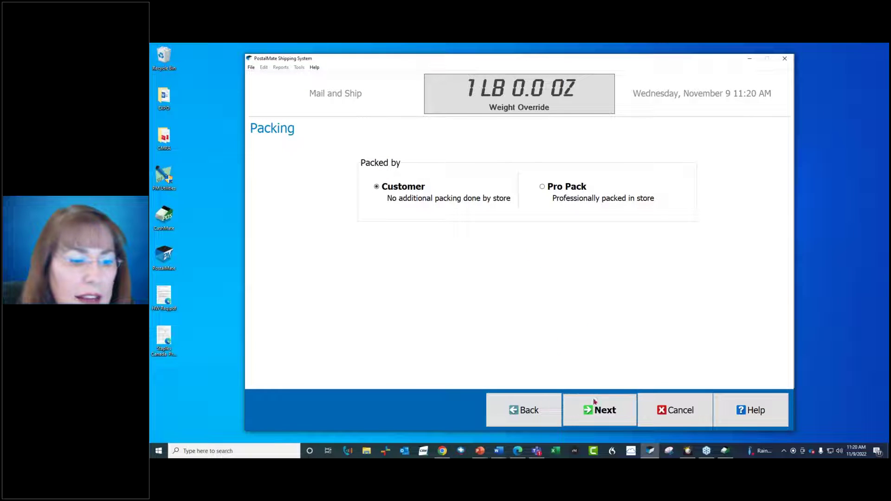
left_click(595, 404)
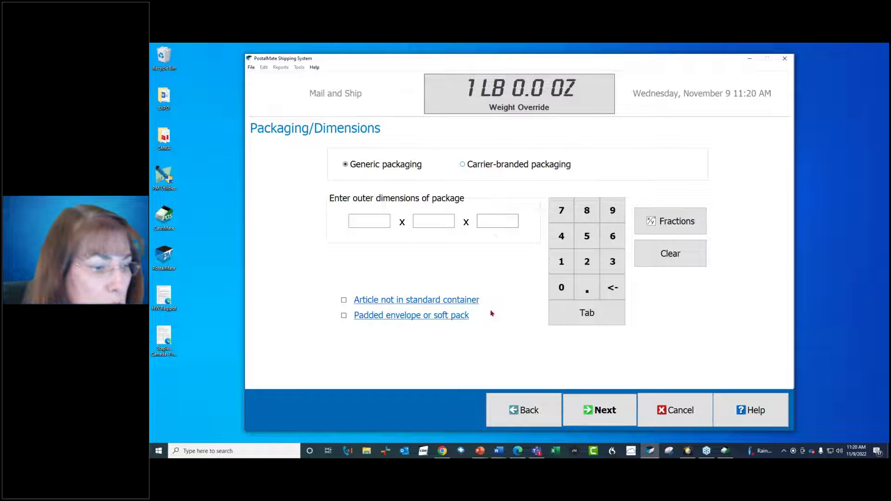
mouse_move(499, 452)
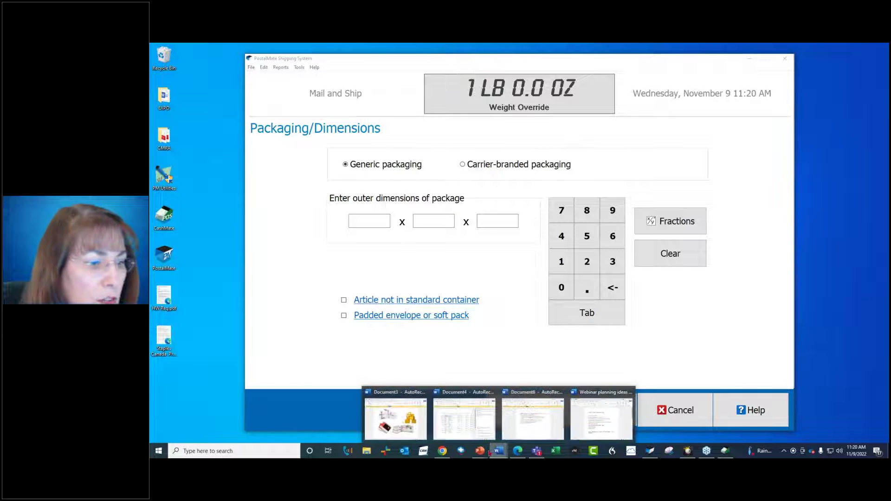
left_click(421, 425)
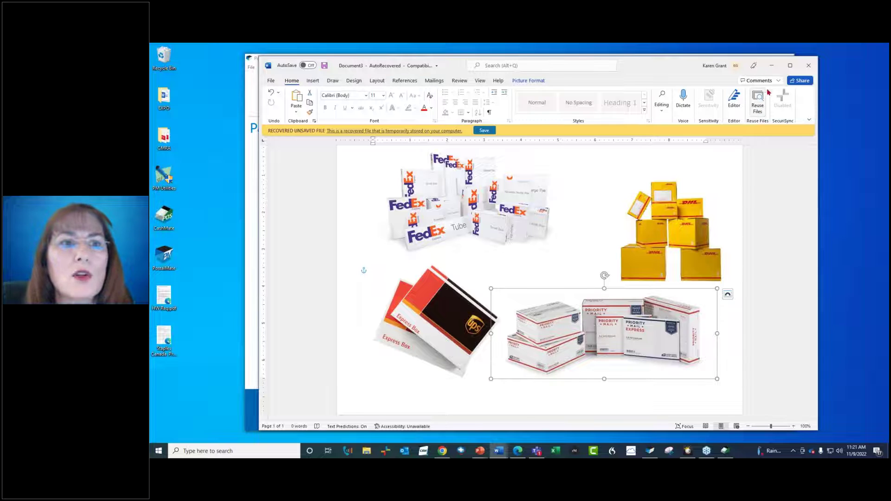
left_click(771, 68)
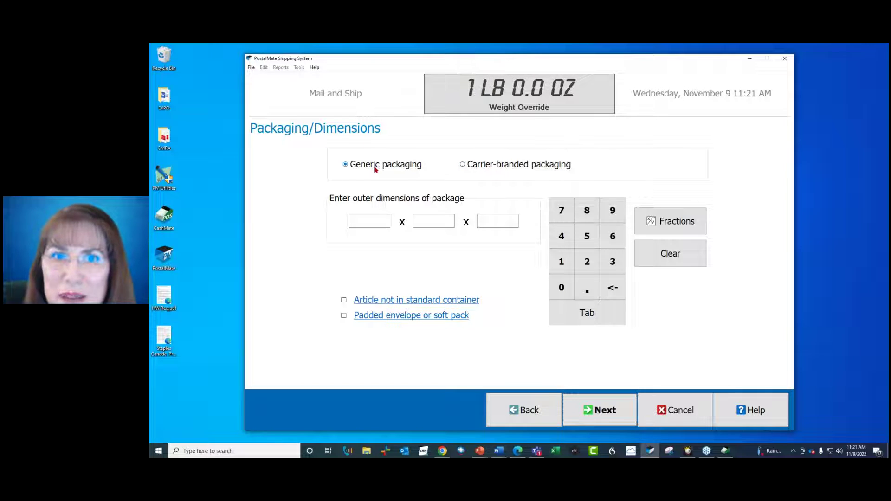
left_click(354, 221)
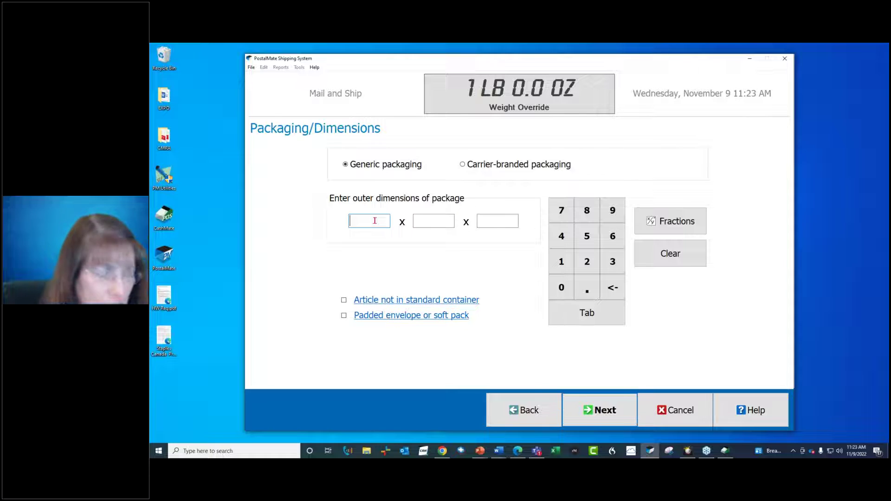
- Enter outer package dimensions of 13 x 13 x 13
type("13")
key("Tab")
type("13")
key("Tab")
type("13")
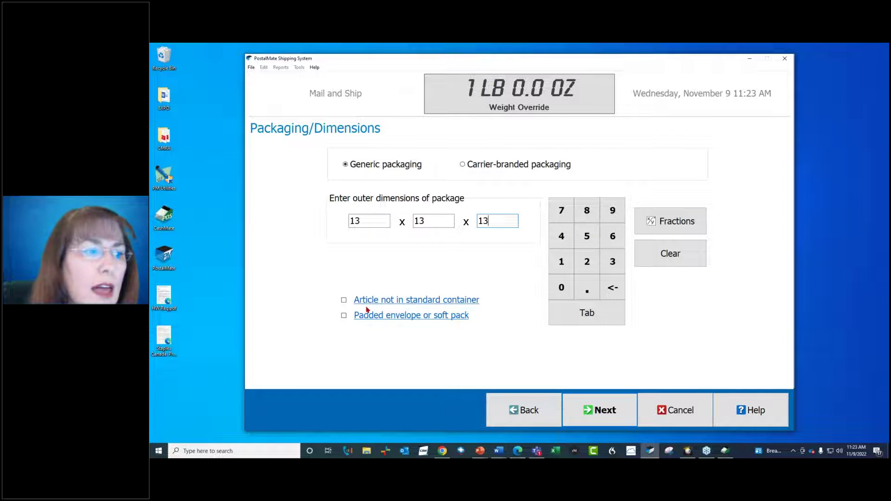
- Toggle the non-standard container and padded envelope options on and off, leaving both cleared
mouse_move(364, 306)
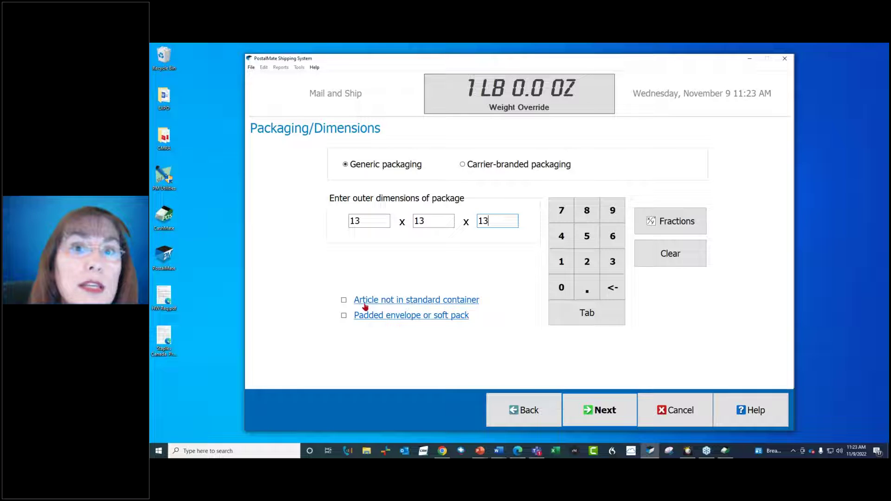
left_click(349, 302)
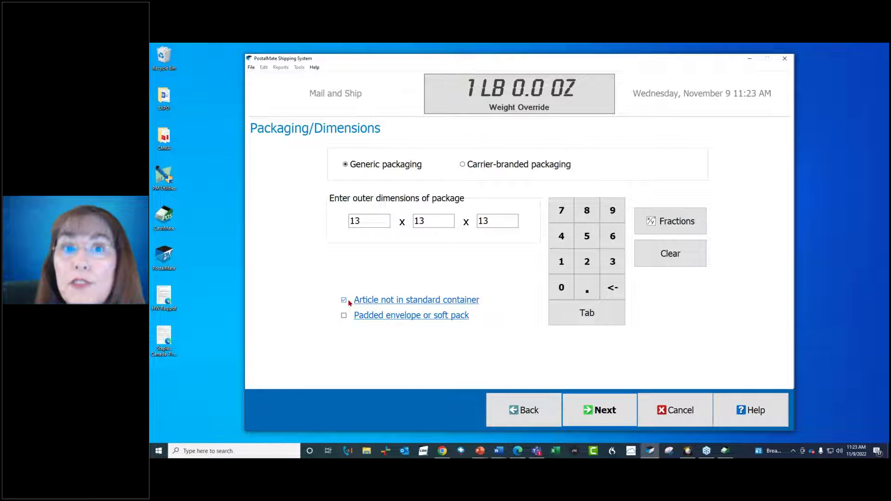
left_click(343, 301)
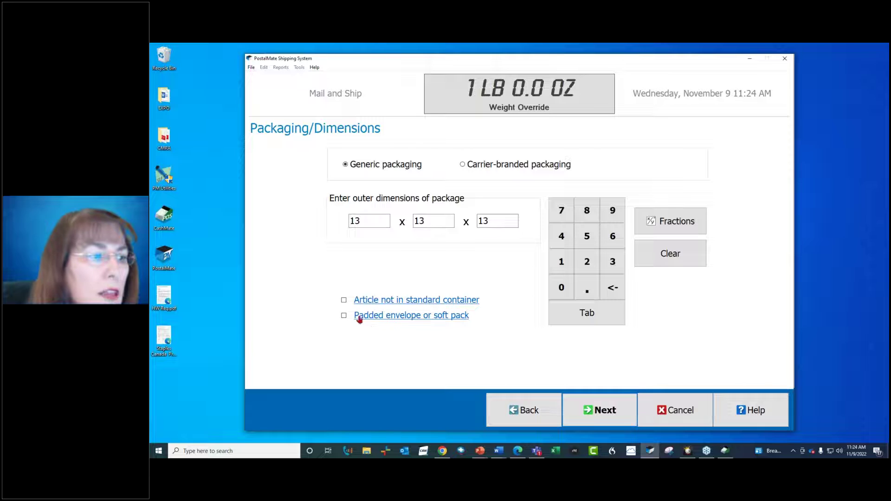
left_click(343, 316)
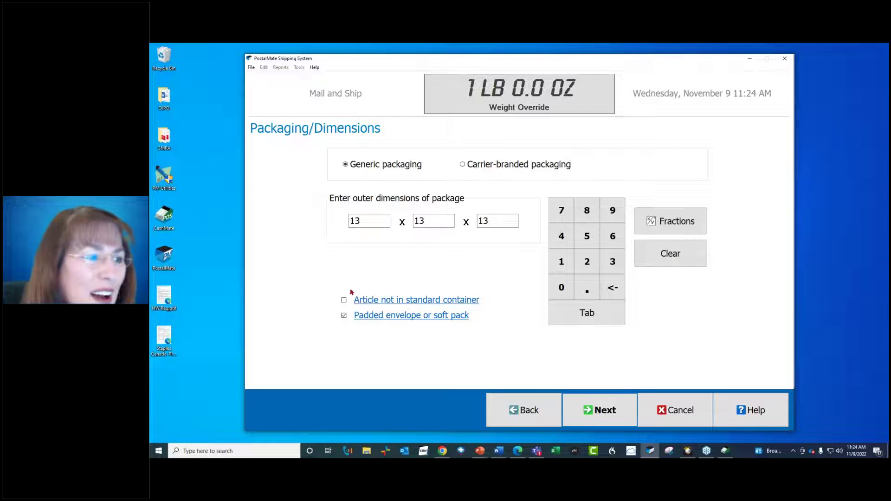
left_click(344, 318)
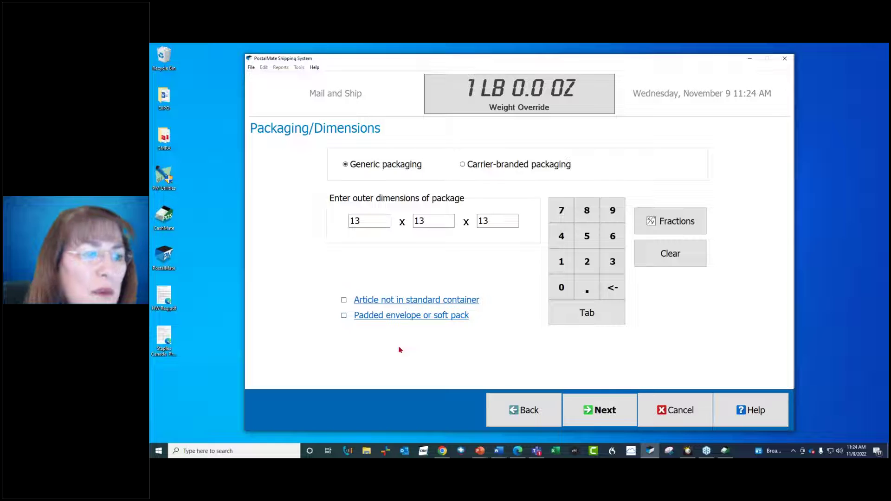
- Leave the declared value blank and show carrier rates, with UPS Ground cheapest at $54.18
left_click(599, 409)
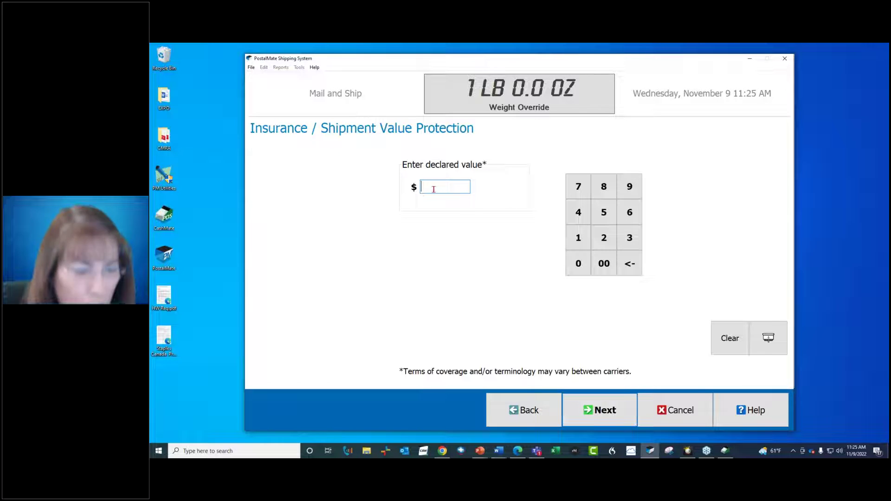
left_click(601, 399)
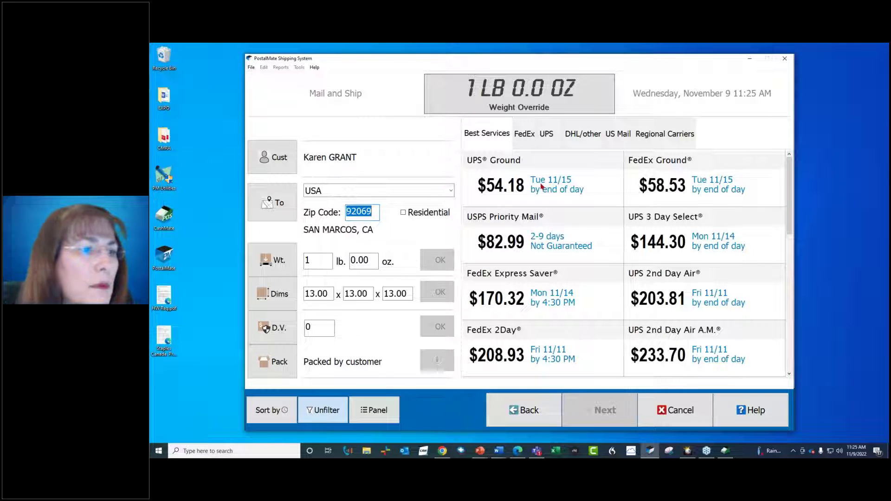
- Compare UPS Ground and Priority Mail, then list only the US Mail rates
left_click(541, 186)
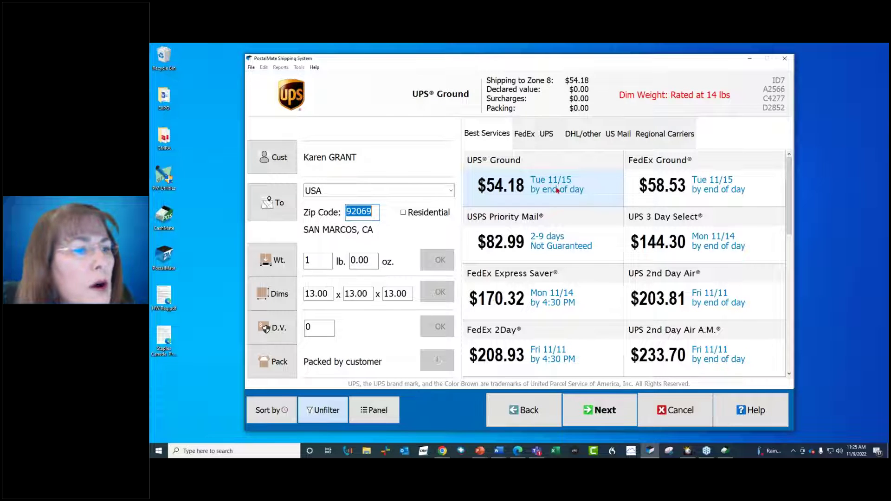
left_click(539, 223)
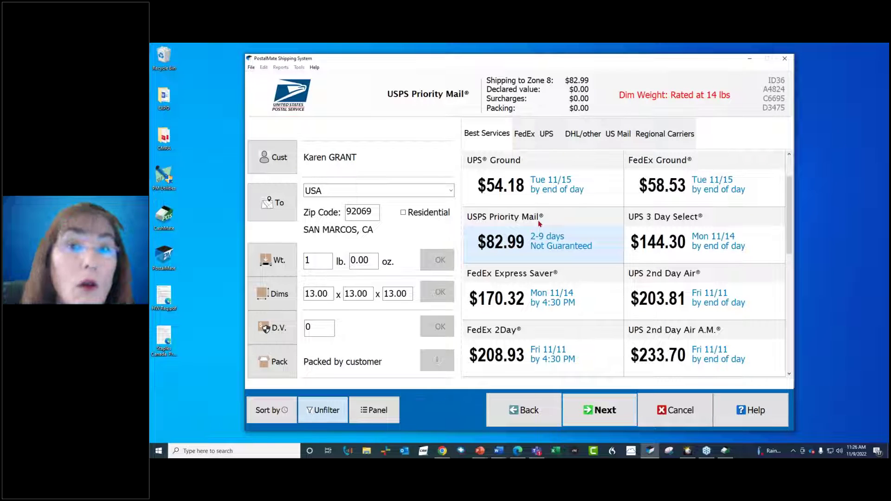
left_click(613, 133)
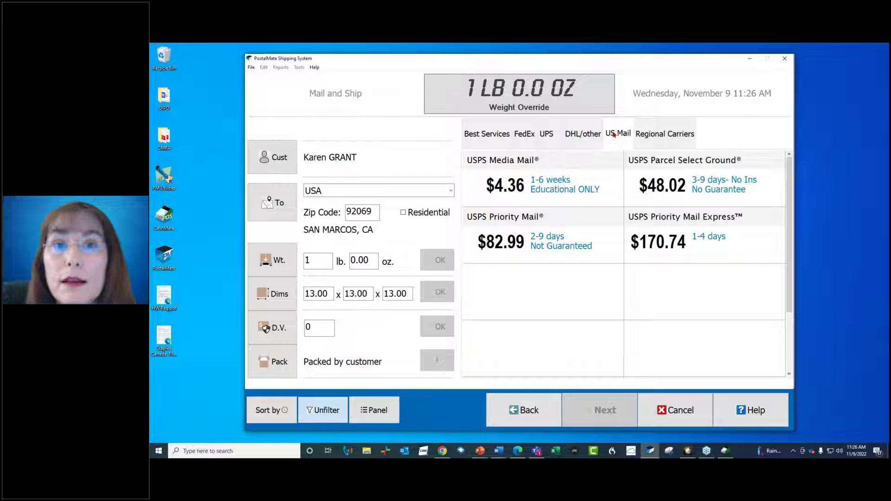
- Try Media Mail at $4.36, then return to Best Services and choose UPS Ground at $54.18
left_click(562, 189)
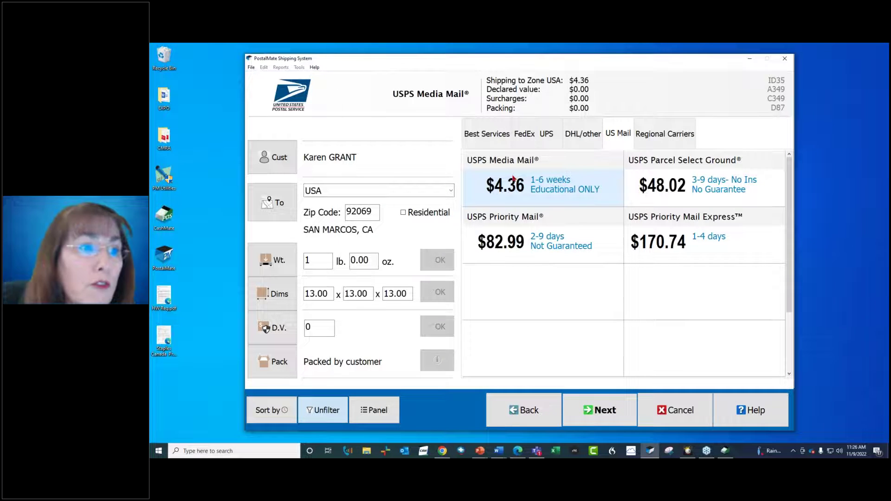
left_click(485, 134)
left_click(511, 196)
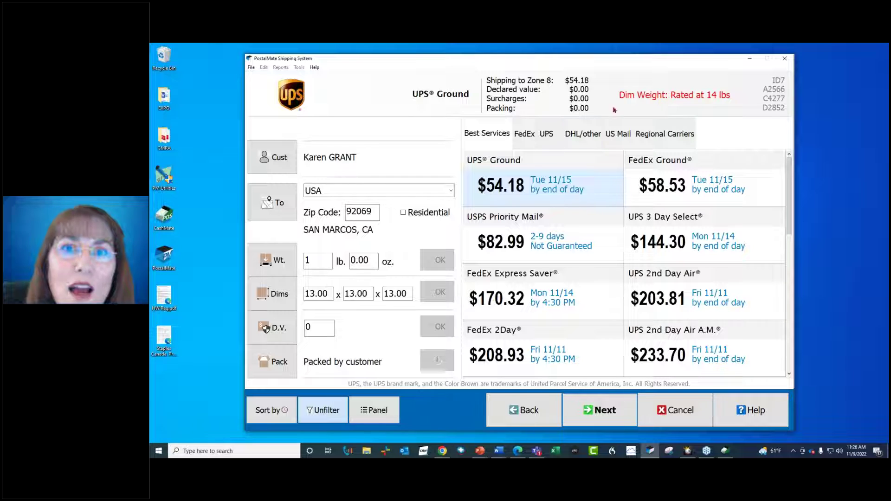
left_click(326, 293)
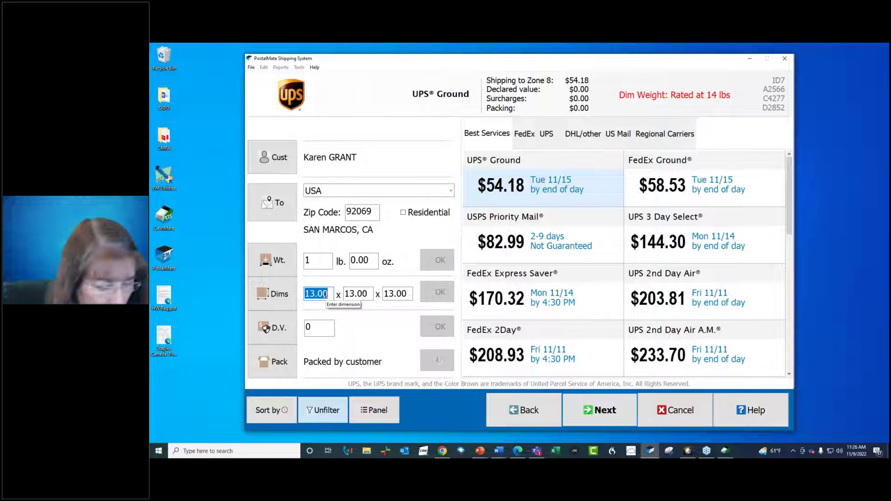
- Enter 6 x 6 x 6 dimensions and select UPS Ground at $19.72 after comparing FedEx Ground
type("6")
key("Tab")
type("6")
key("Tab")
type("6")
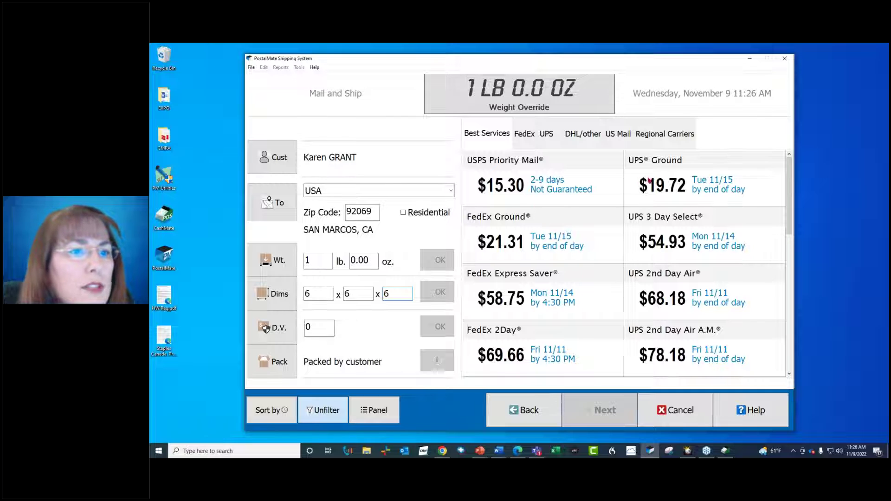
left_click(641, 181)
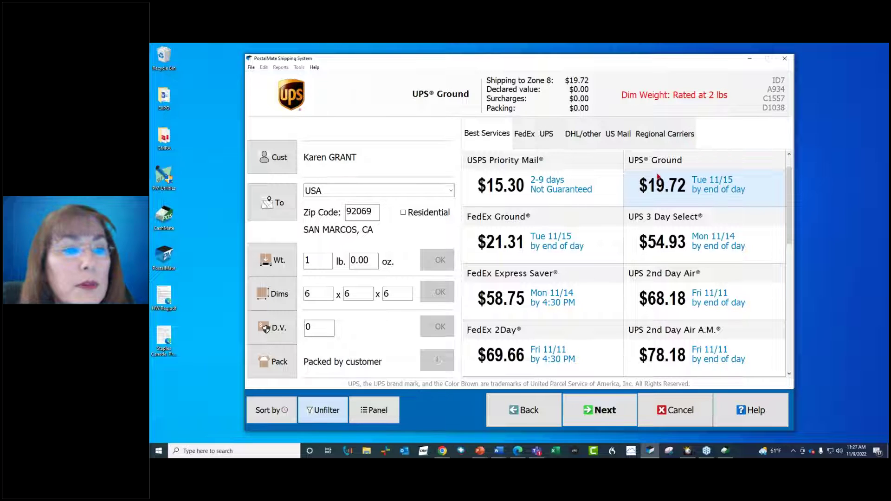
left_click(602, 224)
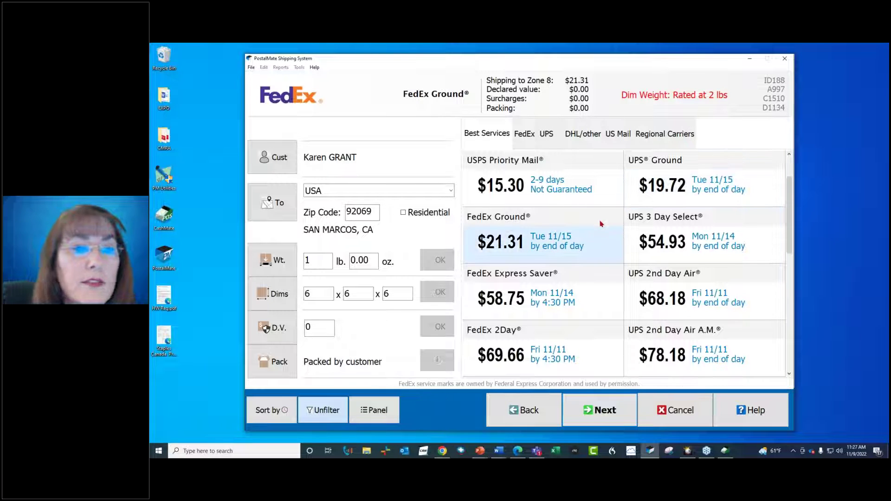
left_click(686, 173)
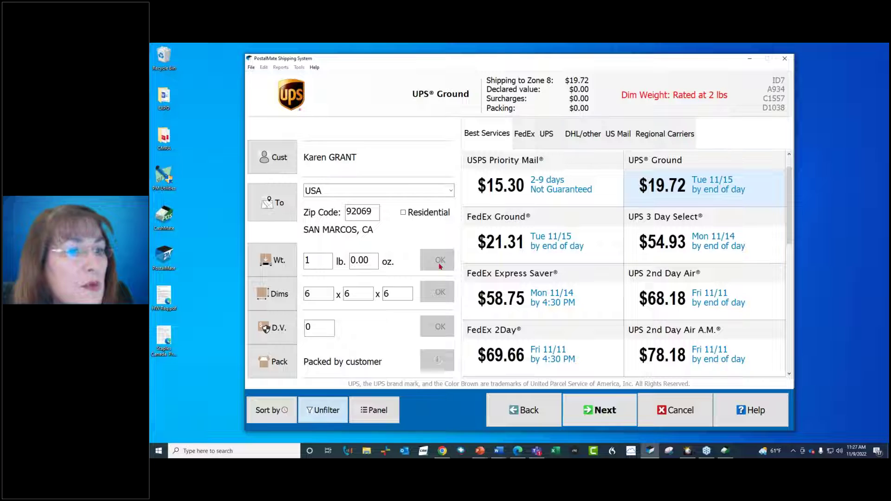
- Change the package weight to 4 lb and pick UPS Ground at $26.45
left_click(324, 265)
type("4")
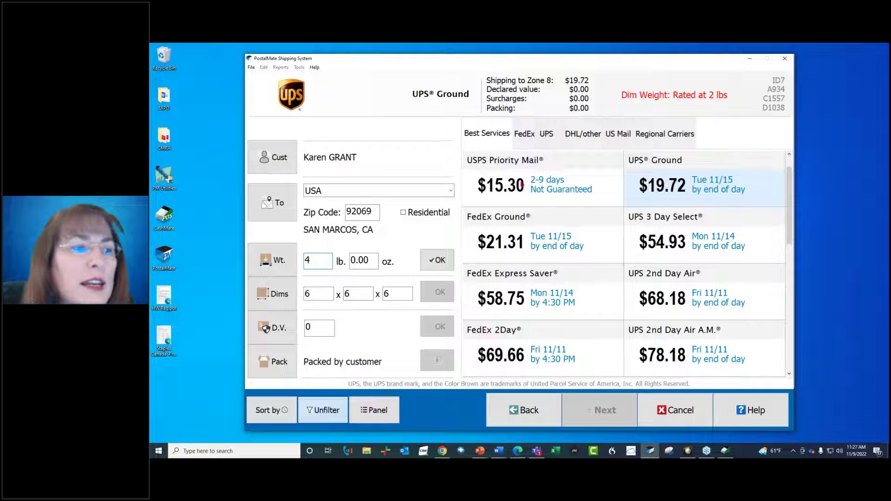
left_click(437, 261)
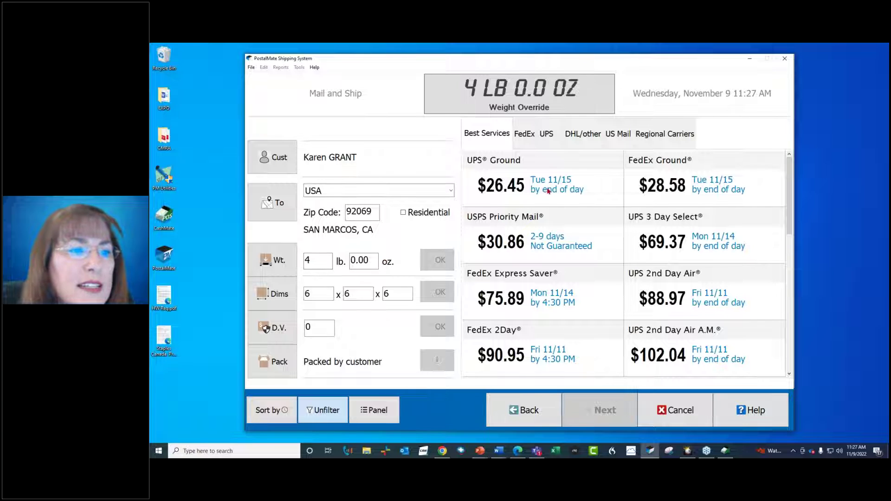
left_click(548, 191)
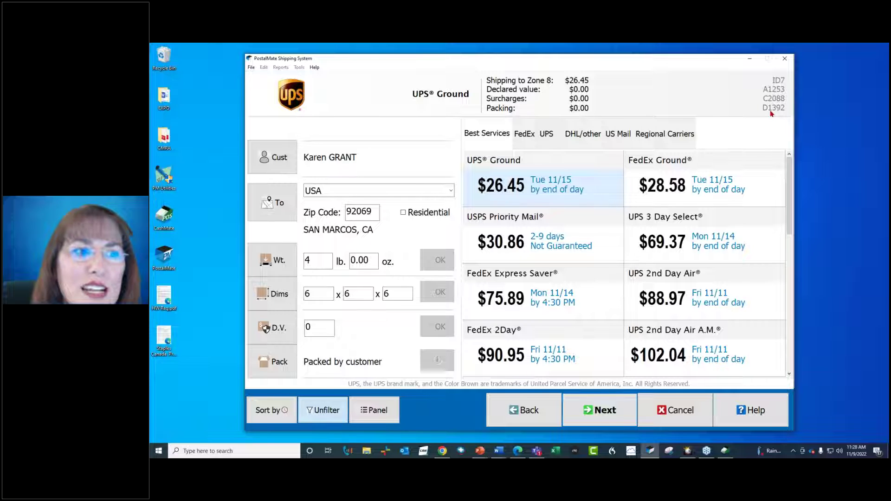
left_click(747, 172)
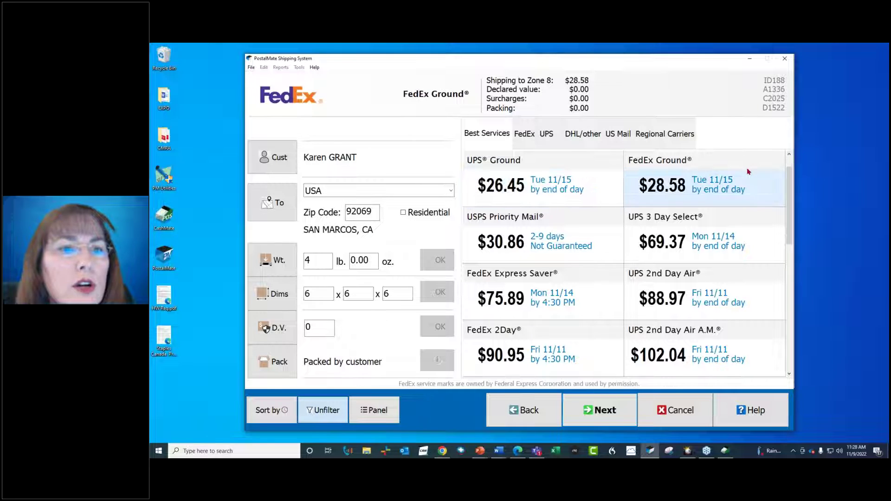
left_click(621, 193)
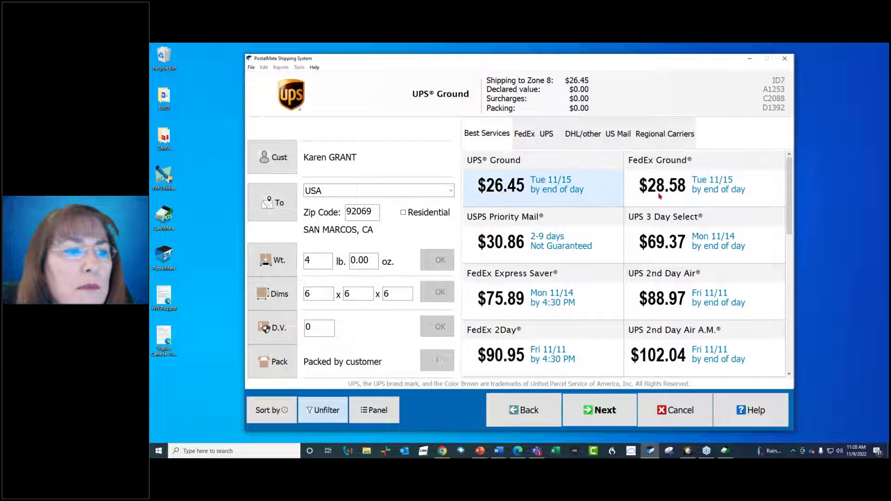
left_click(587, 236)
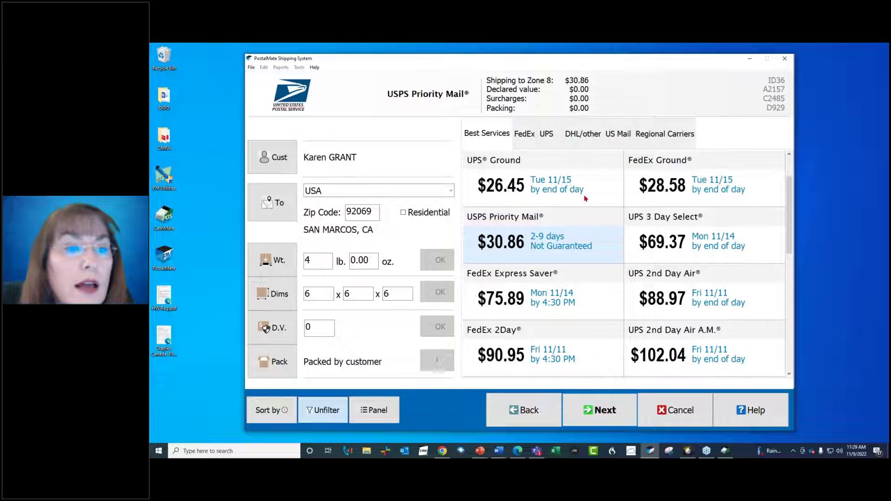
left_click(586, 201)
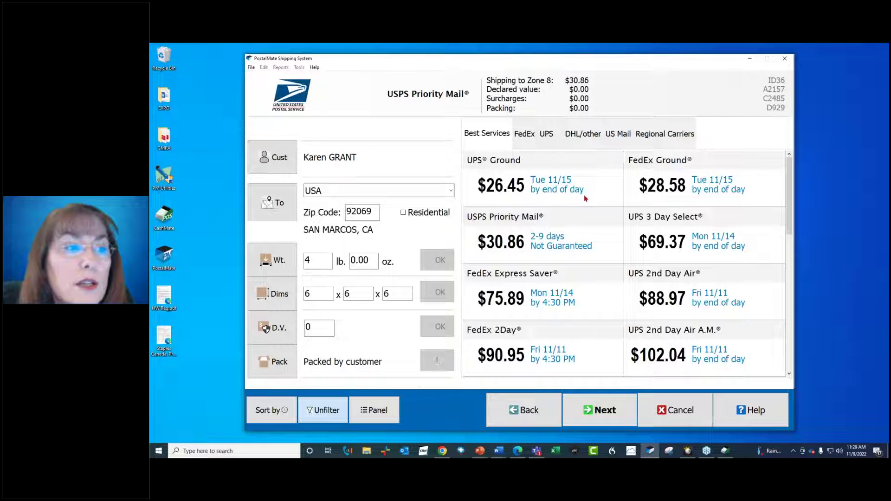
left_click(648, 184)
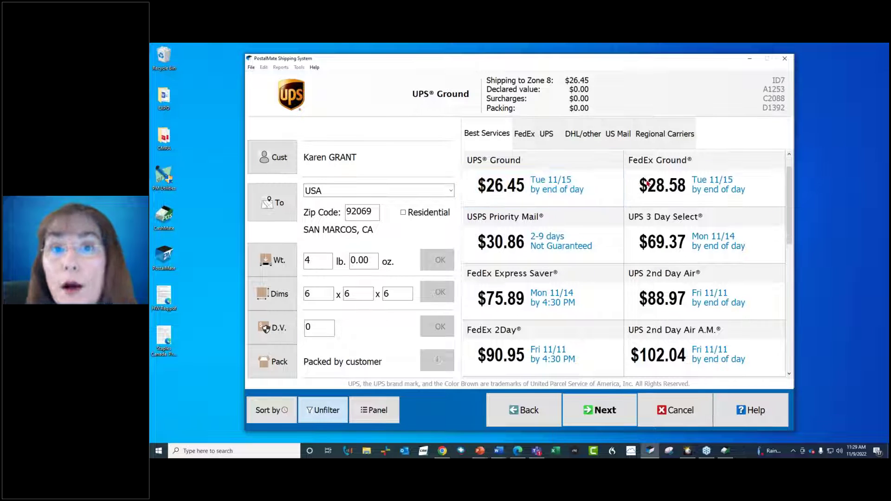
left_click(580, 173)
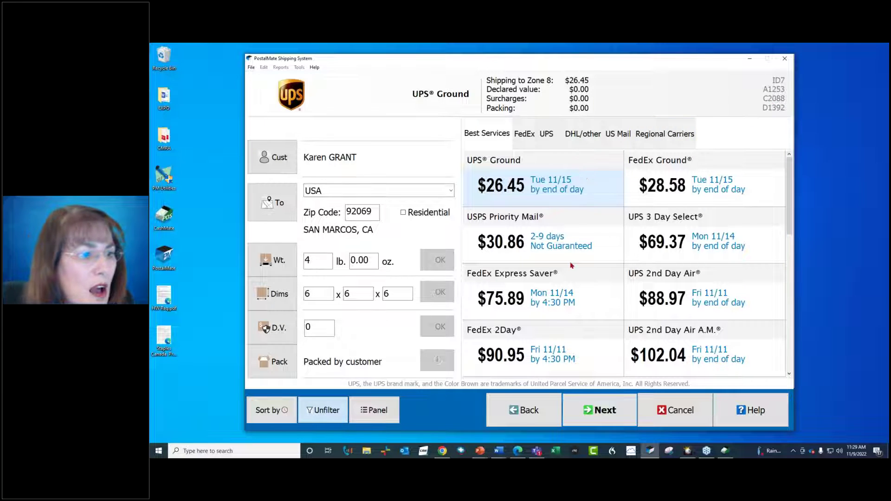
left_click(591, 416)
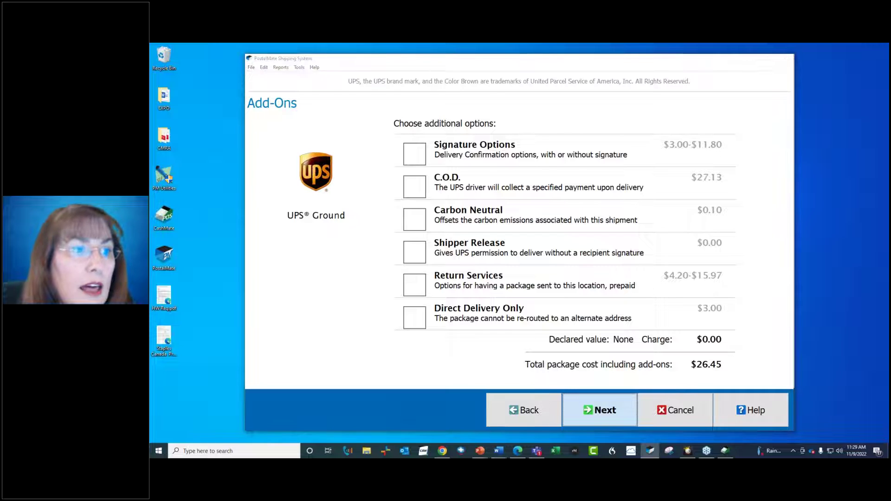
- Skip all add-ons to reach the $26.45 UPS Ground review, then open customer discount entry
left_click(586, 408)
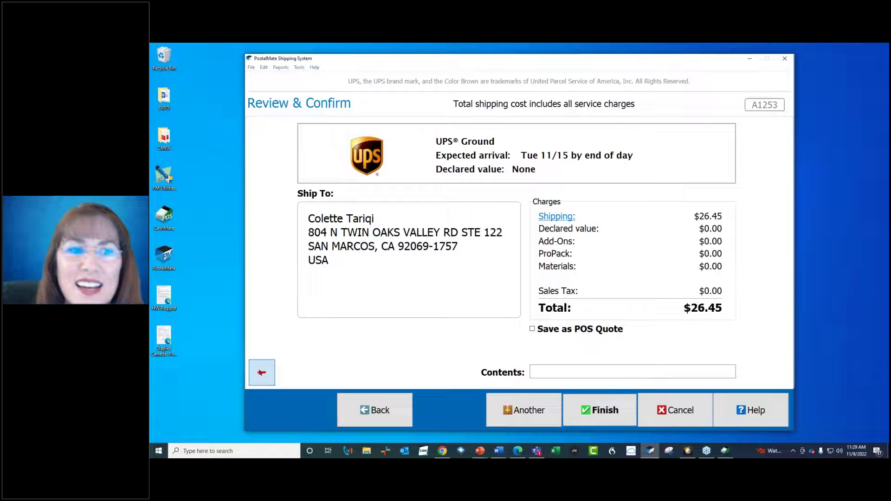
left_click(262, 373)
type("2.00")
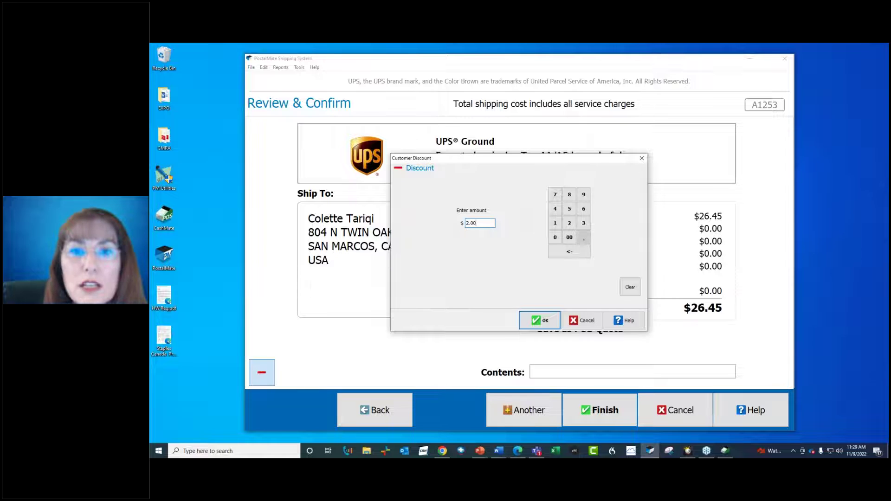
key("Return")
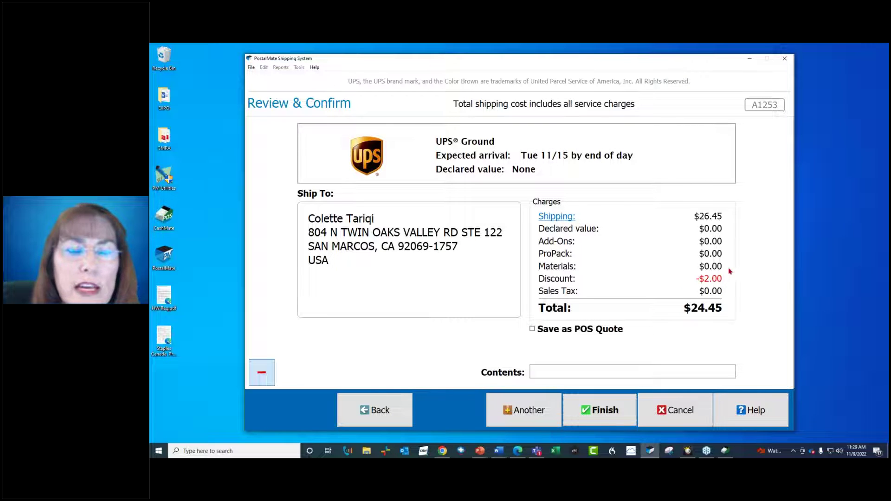
left_click(260, 373)
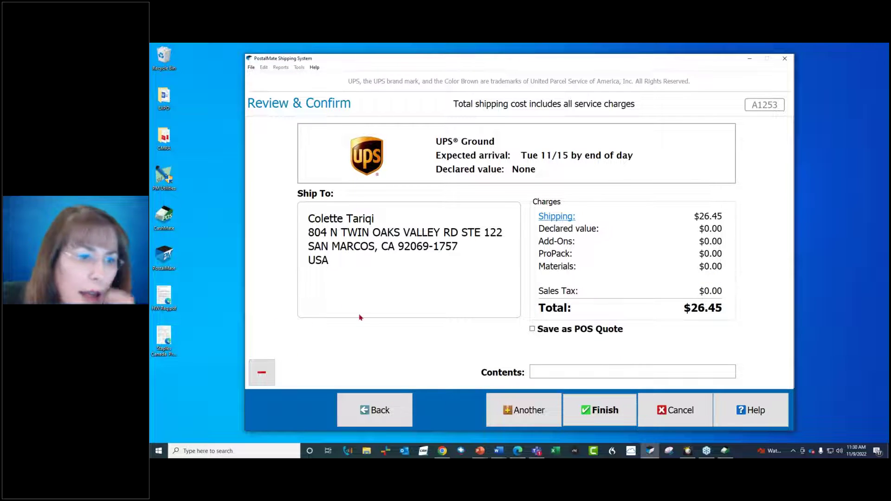
left_click(557, 374)
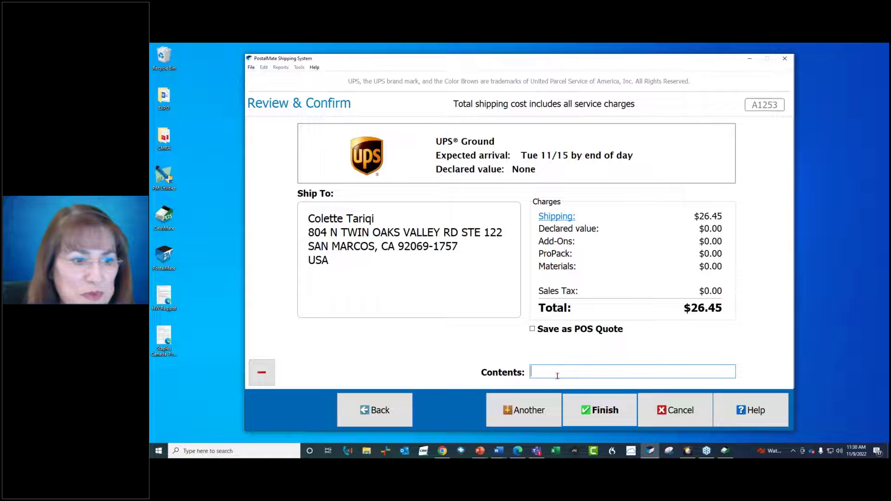
left_click(598, 407)
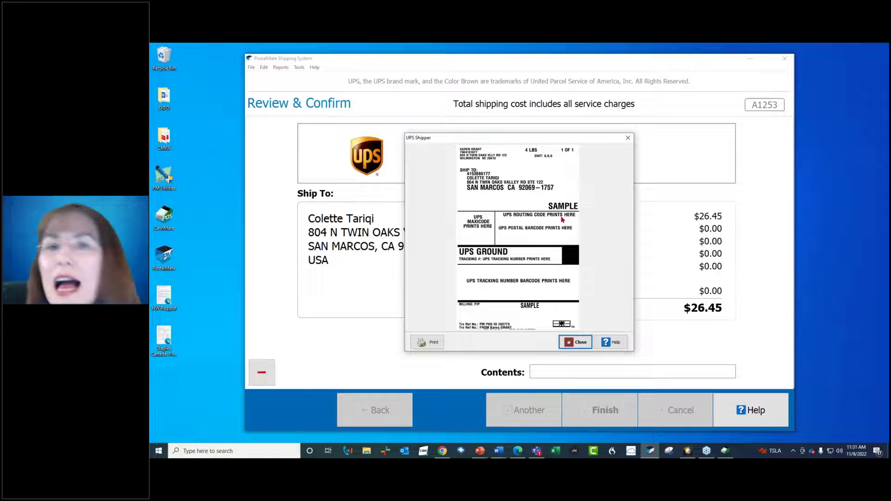
- Close the UPS label and shipment information previews and start Quick Postage for First-Class Mail
left_click(575, 342)
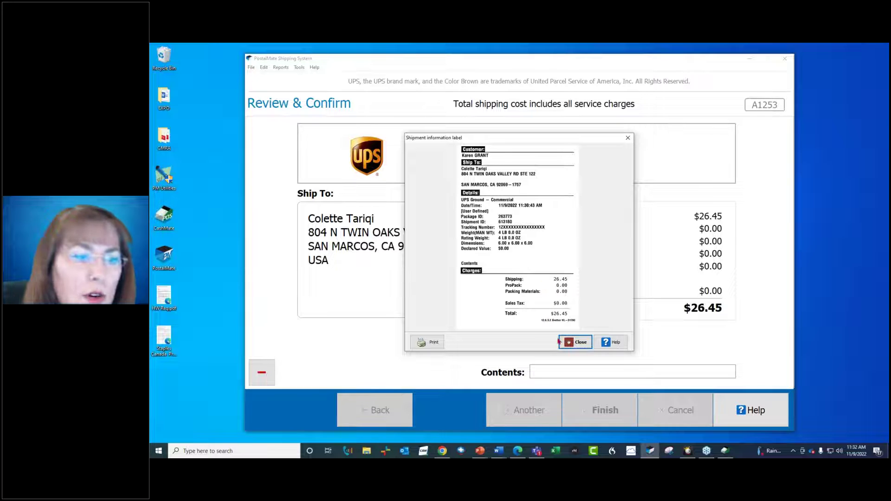
left_click(577, 341)
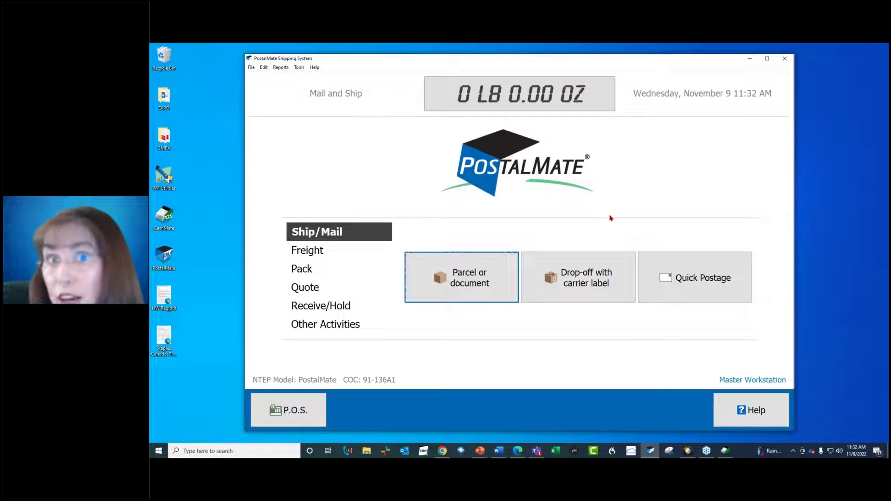
left_click(680, 275)
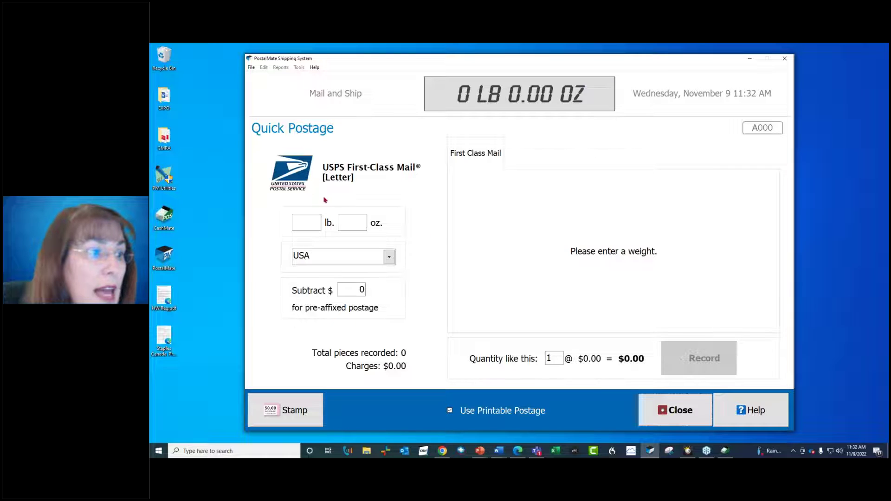
- Enter a 2 oz weight for a $1.12 First-Class letter and review the First Class guidelines
left_click(345, 221)
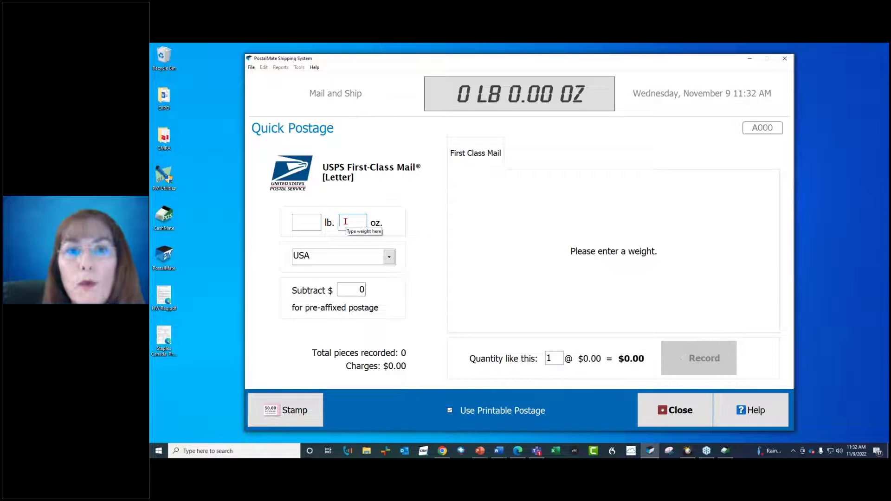
type("2")
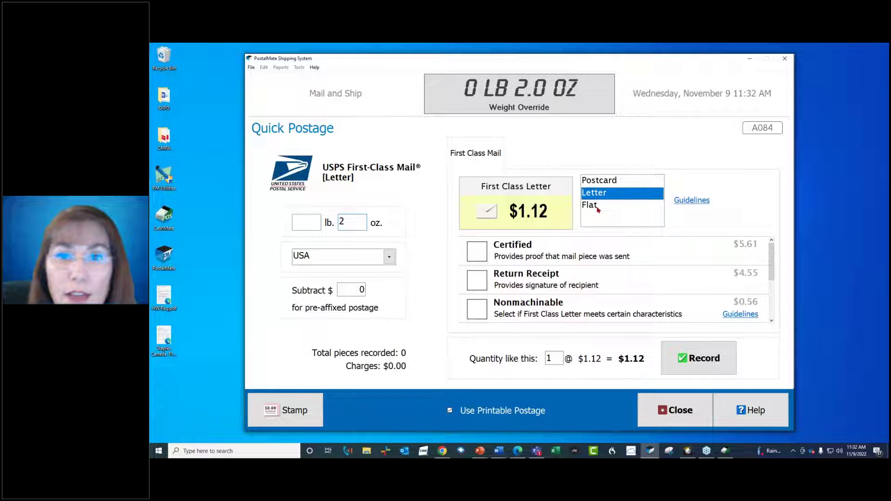
mouse_move(598, 210)
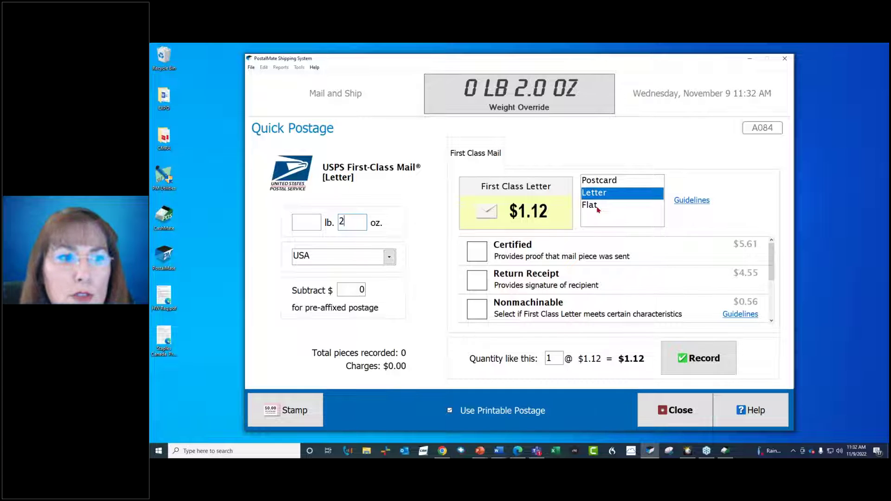
left_click(687, 202)
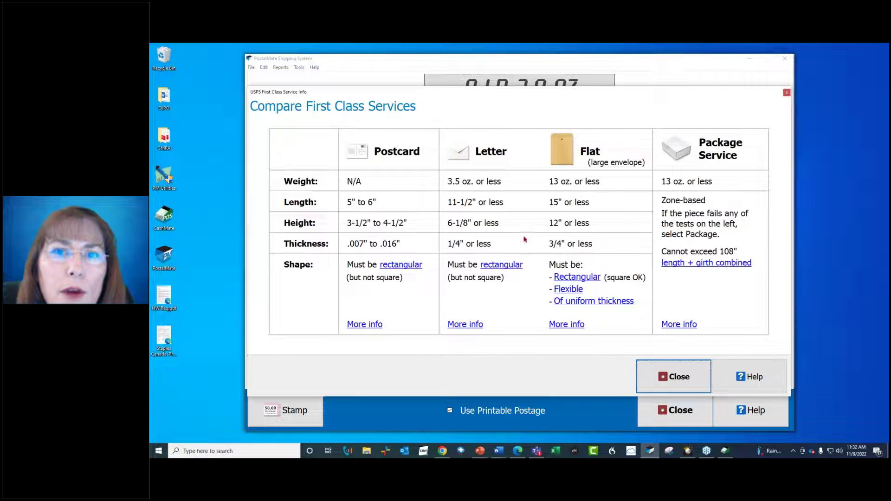
left_click(673, 380)
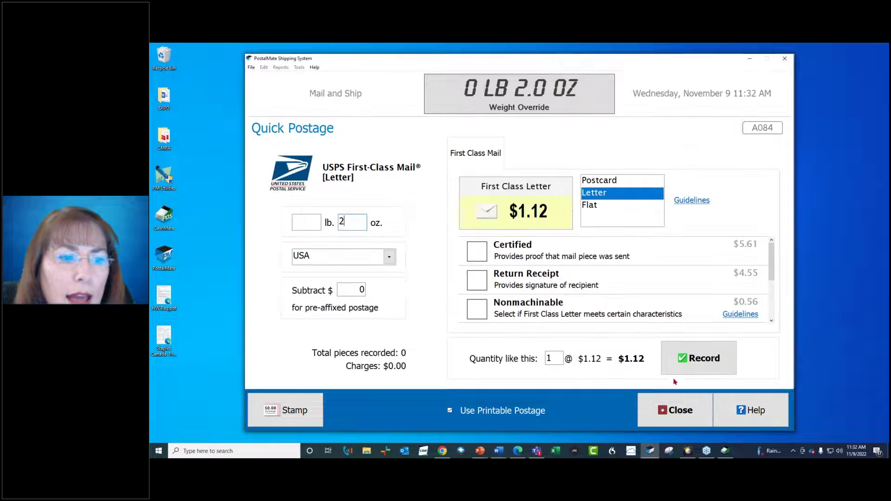
mouse_move(596, 196)
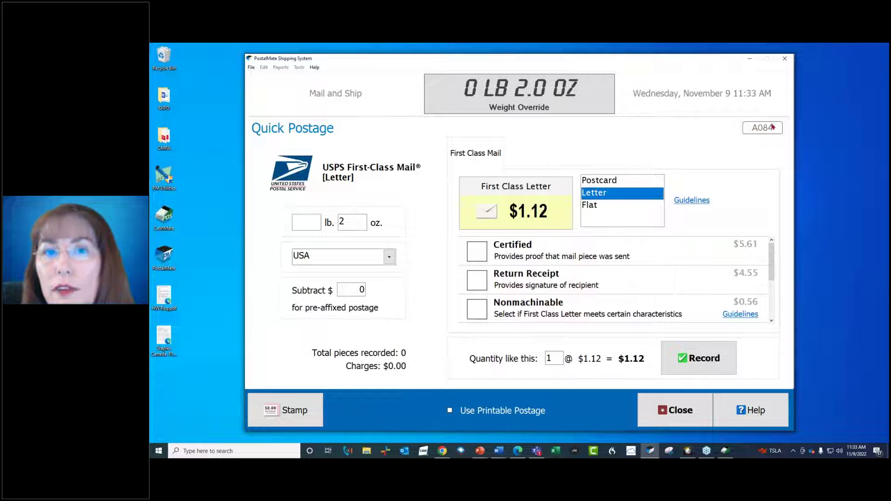
- Record one 2 oz First-Class letter at $1.12 and return to the main menu
left_click(681, 366)
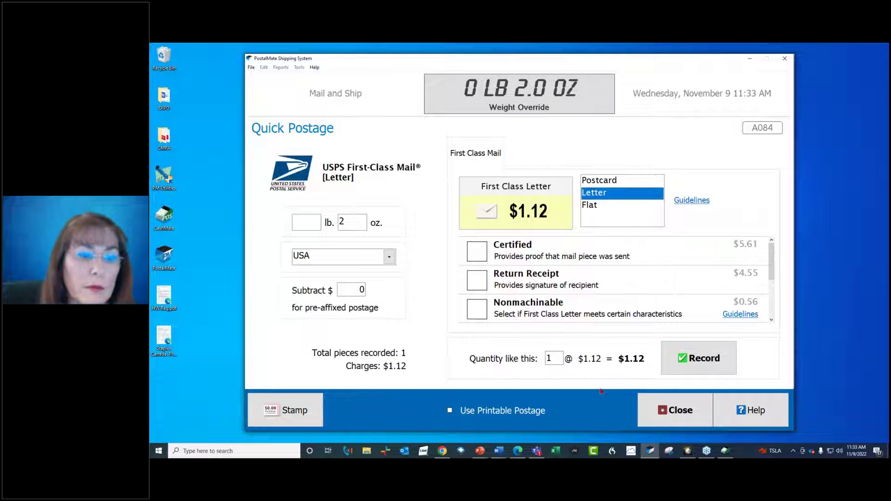
left_click(657, 407)
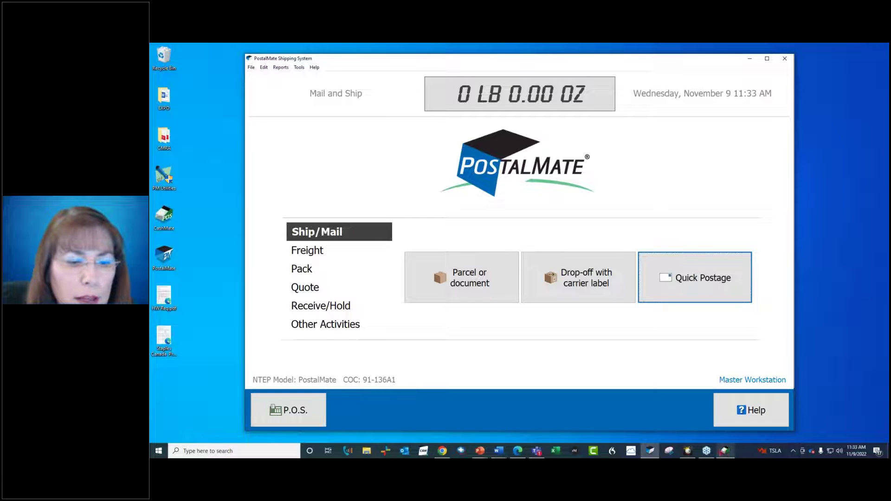
- Send the UPS Ground shipment and First-Class letter to the POS register, totalling $27.57
left_click(724, 451)
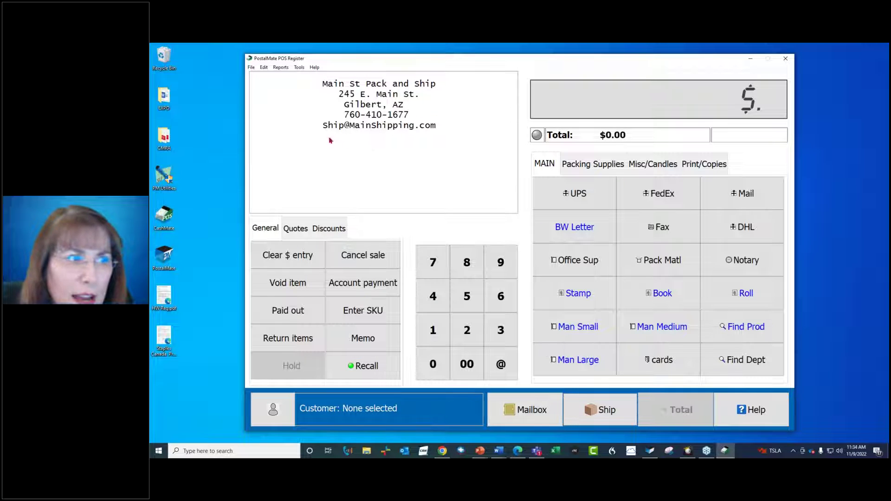
left_click(590, 410)
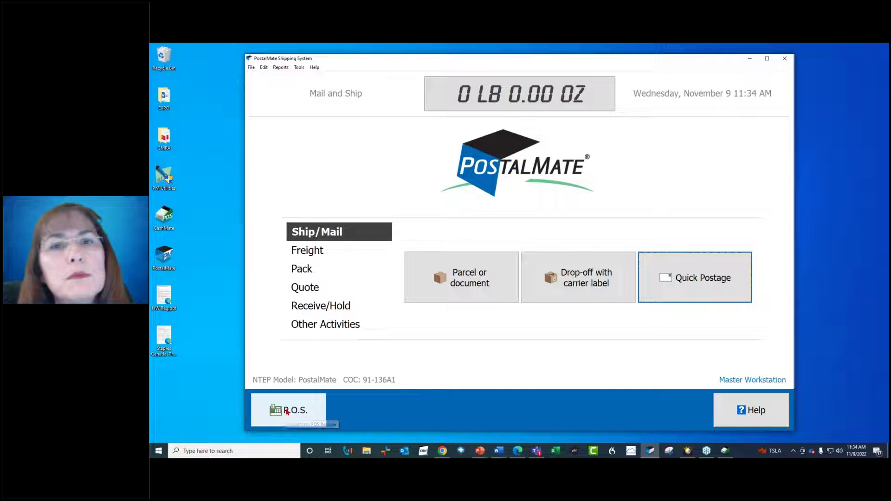
left_click(287, 411)
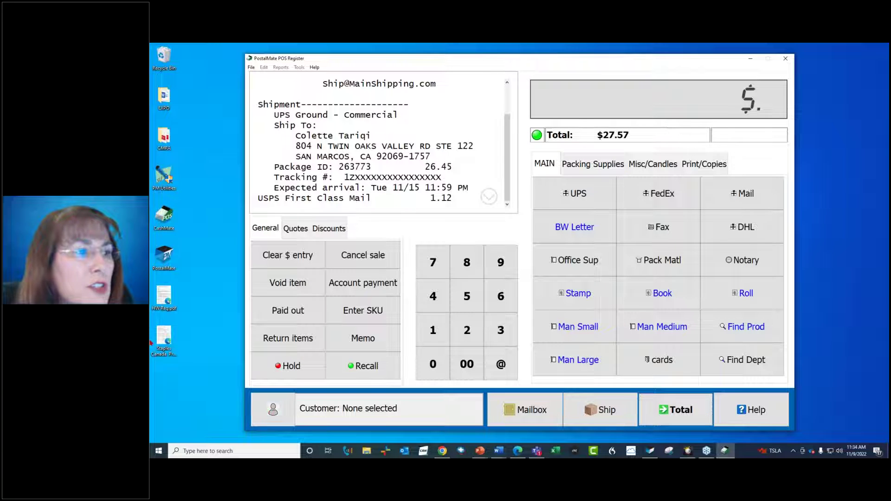
left_click(361, 167)
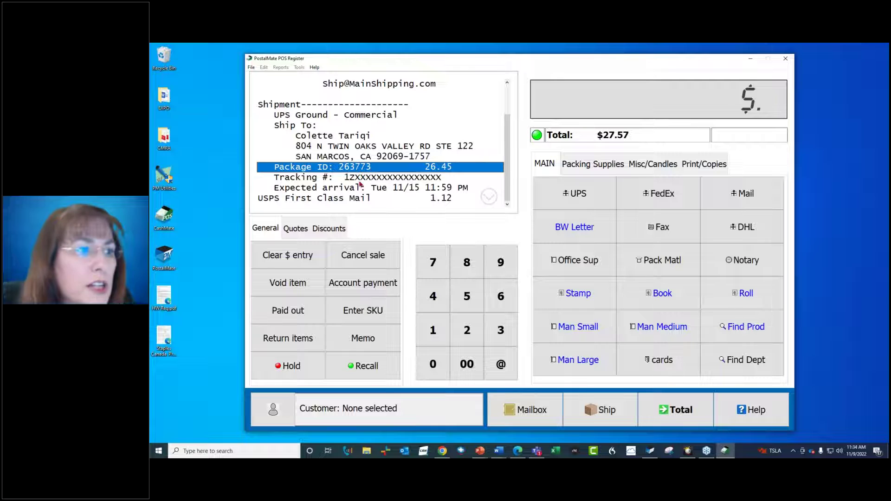
left_click(358, 199)
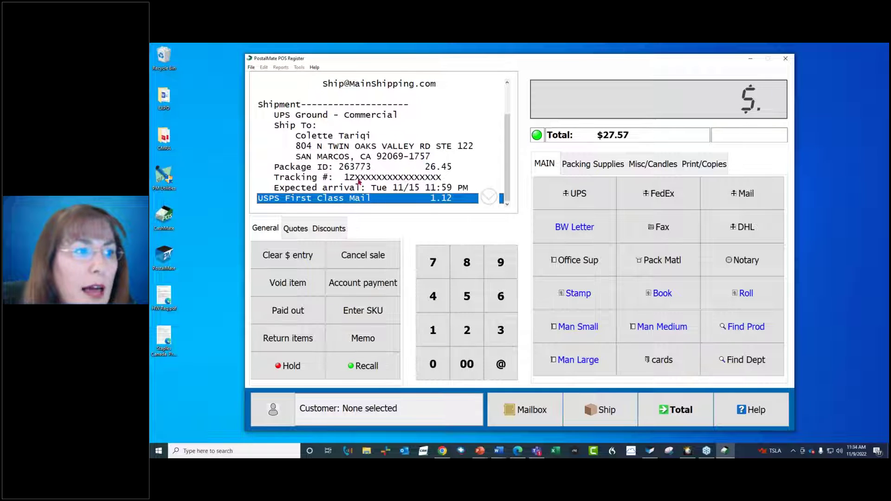
left_click(359, 179)
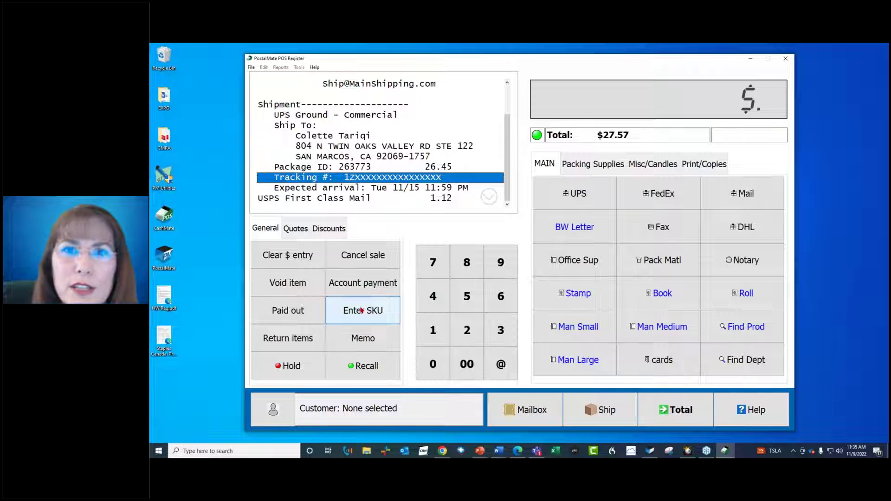
- Add one 12x12x12 box by SKU 12345 at $5.95
left_click(361, 311)
type("12345")
key("Return")
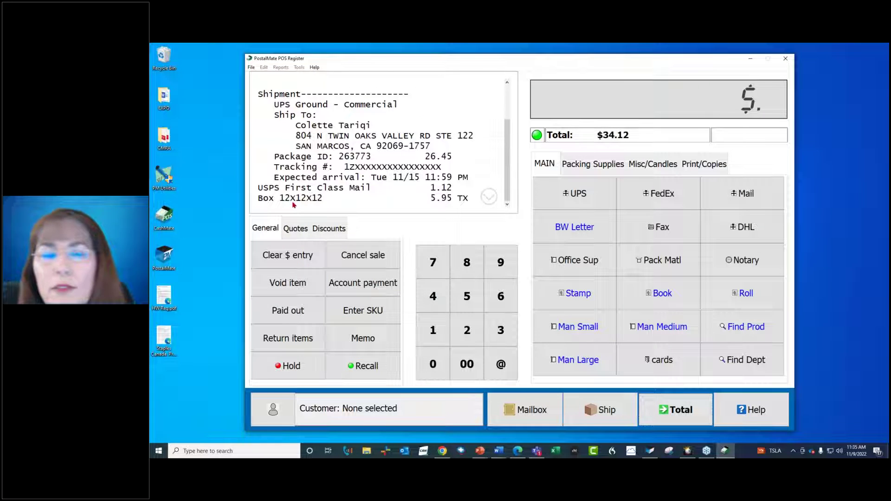
- Add five 12x12x12 boxes (SKU 121212) at $4.95 each, bringing the total to $61.35
left_click(465, 296)
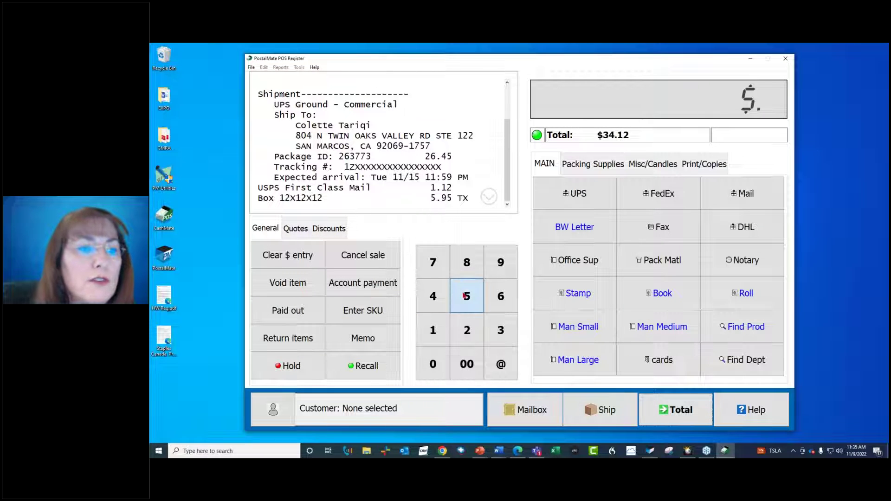
left_click(500, 366)
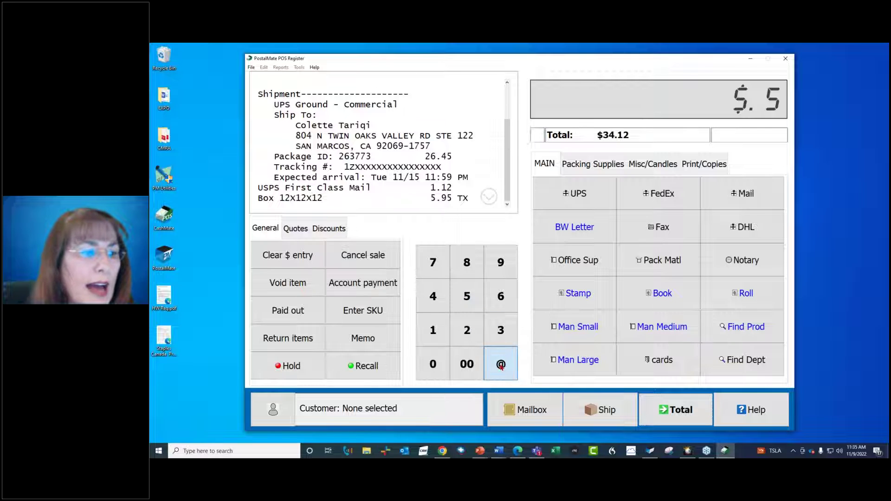
left_click(363, 310)
type("121212")
key("Return")
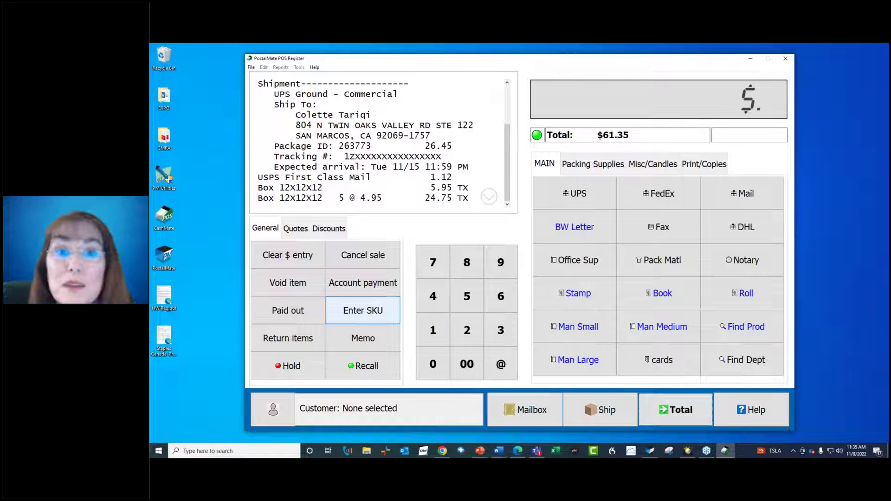
left_click(310, 187)
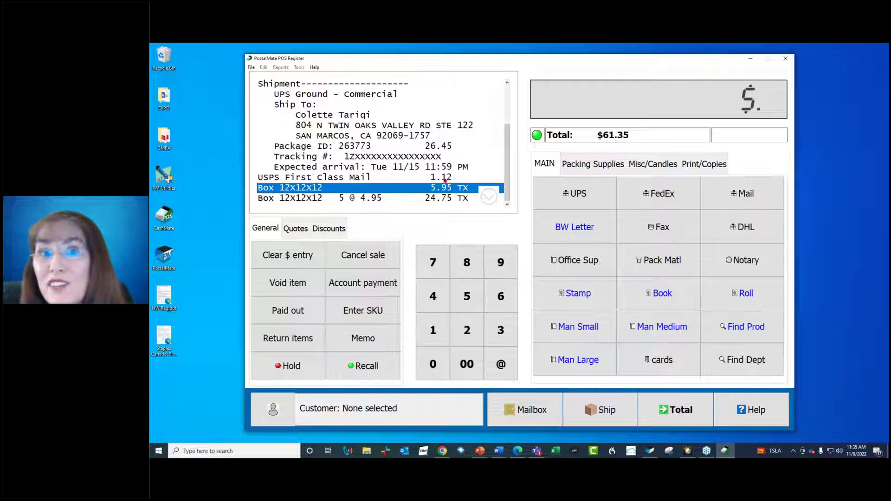
- Void the single $5.95 12x12x12 box line, dropping the total to $54.80
left_click(368, 202)
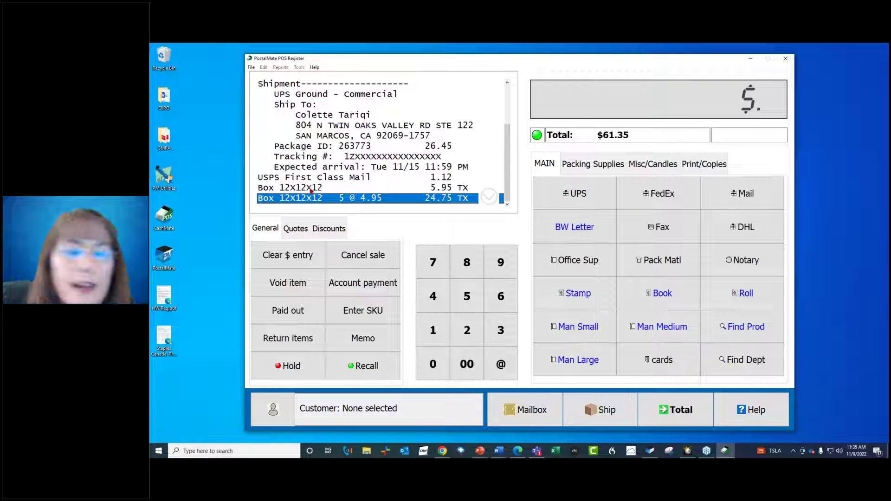
left_click(310, 188)
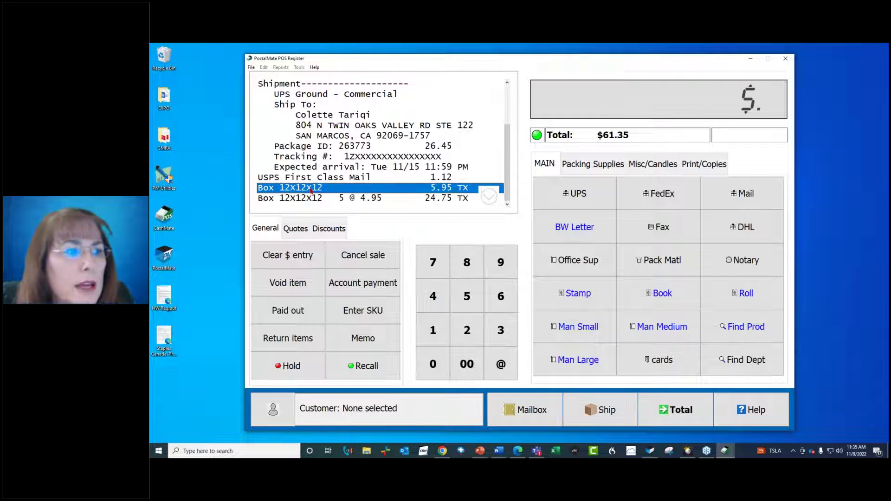
left_click(292, 275)
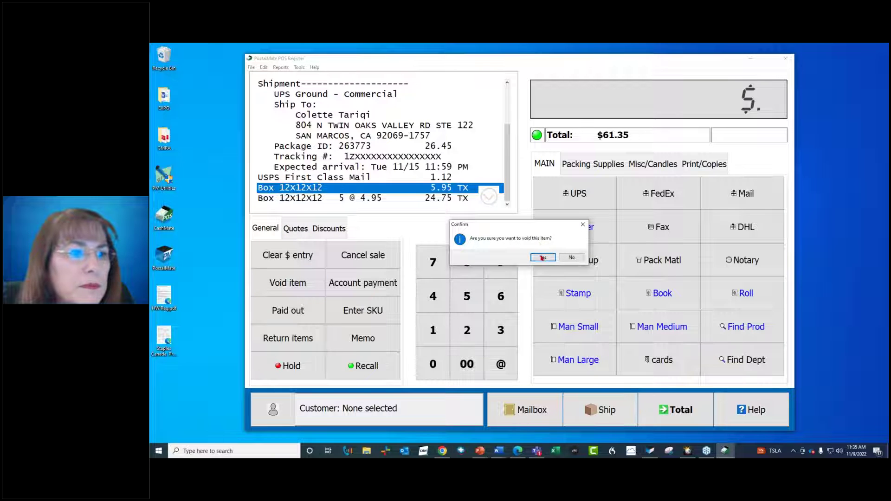
left_click(541, 258)
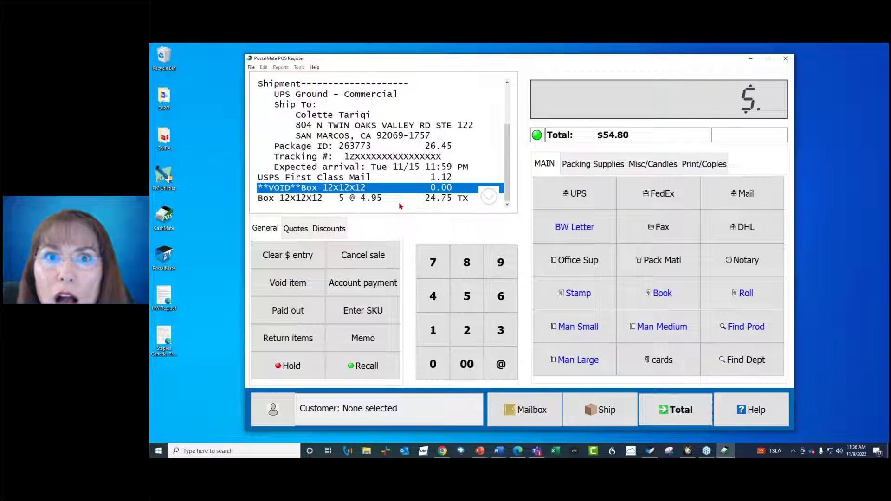
- Add 20 BW Letter copies at $0.15 each ($3.00), raising the total to $58.10
left_click(462, 335)
left_click(436, 362)
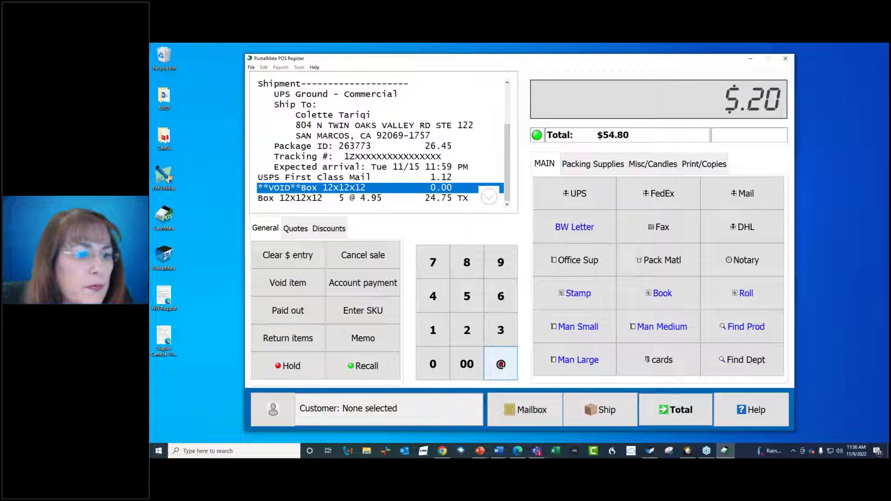
left_click(500, 365)
left_click(558, 227)
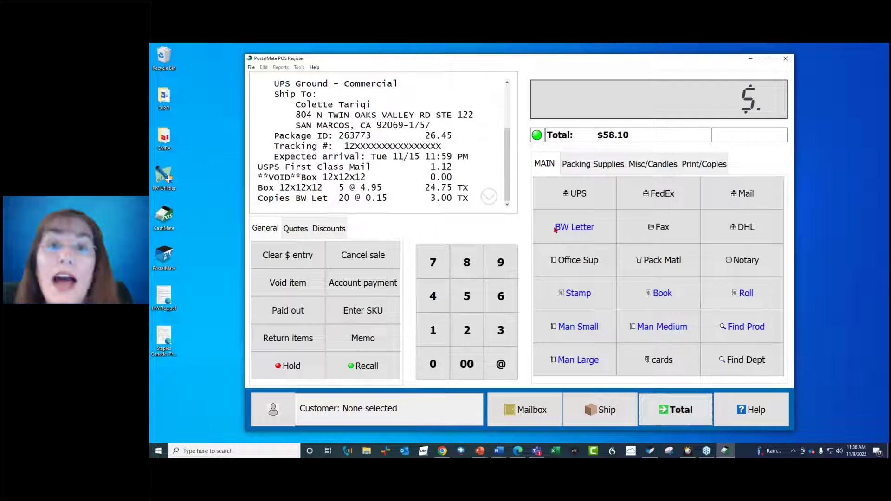
- Hold the $58.10 sale with the note 'wallet'
left_click(288, 366)
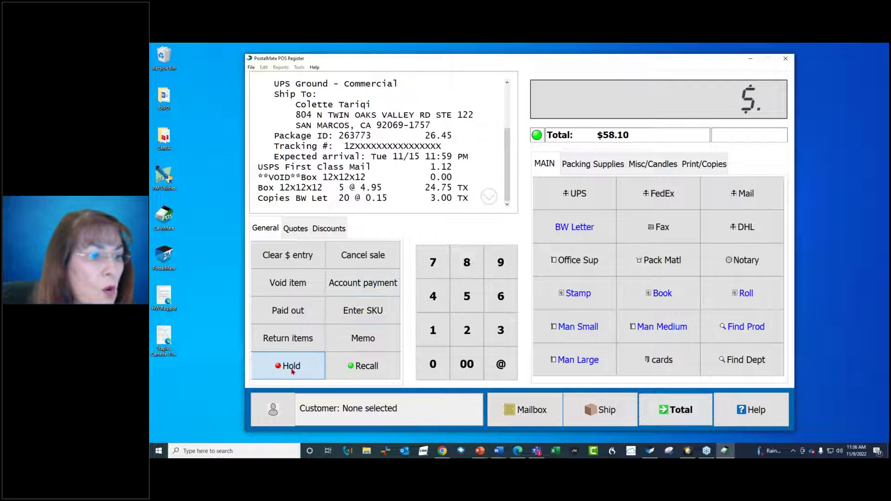
type("walle")
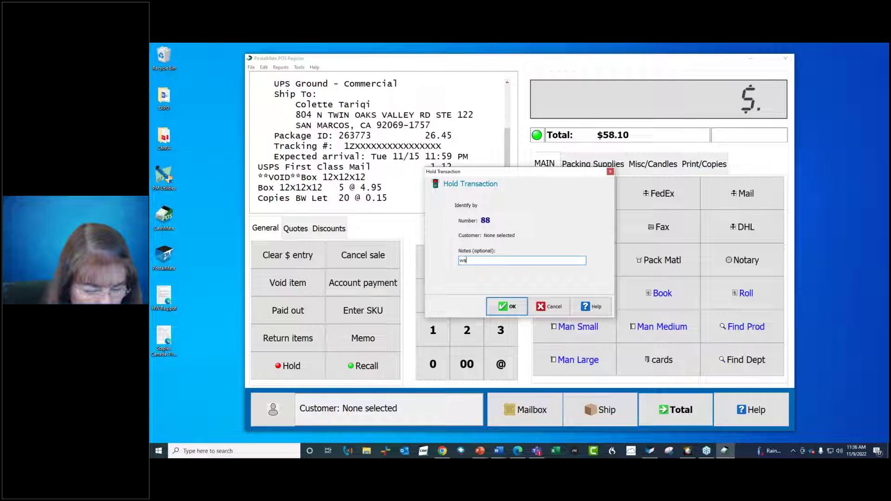
left_click(502, 306)
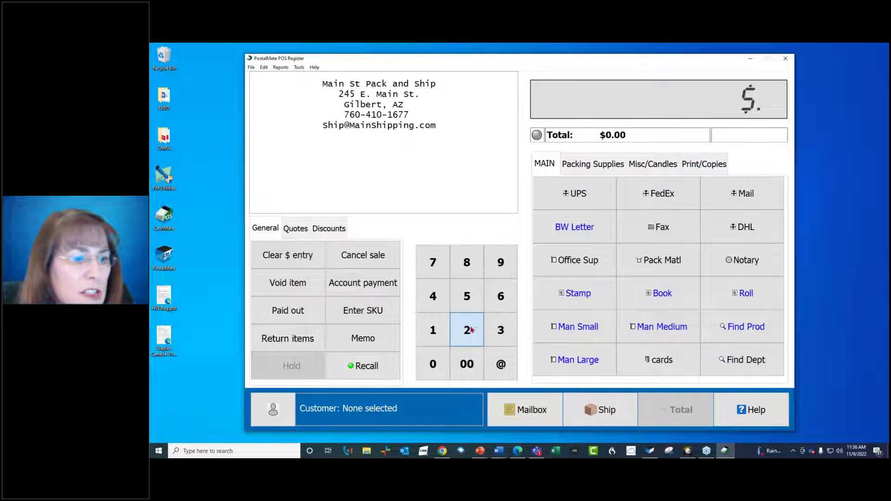
- Ring up a $2.00 fax as a new sale and proceed to payment for $2.20
left_click(470, 330)
left_click(468, 362)
left_click(647, 231)
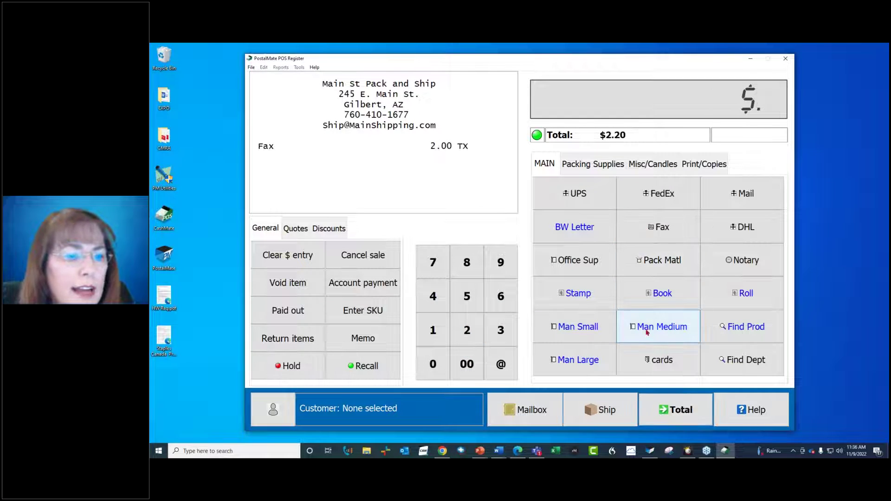
left_click(676, 408)
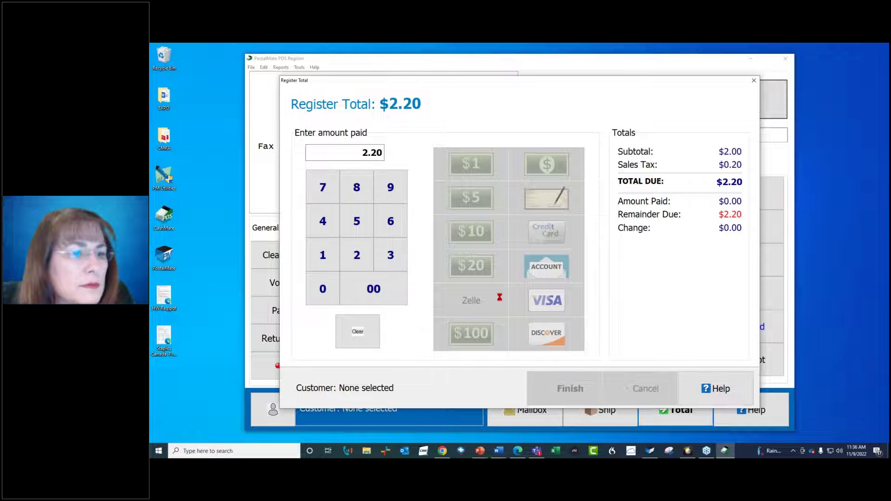
- Pay the $2.20 fax by Visa with only a printed receipt, then close the receipt
left_click(535, 300)
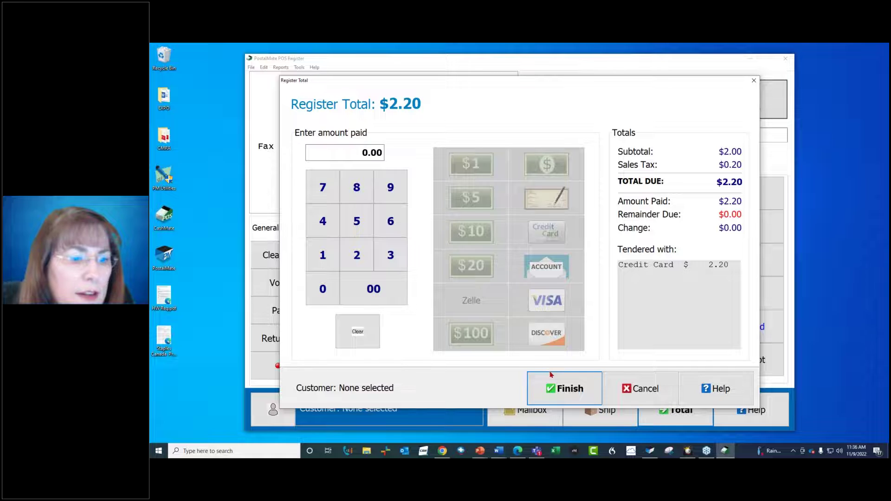
left_click(551, 388)
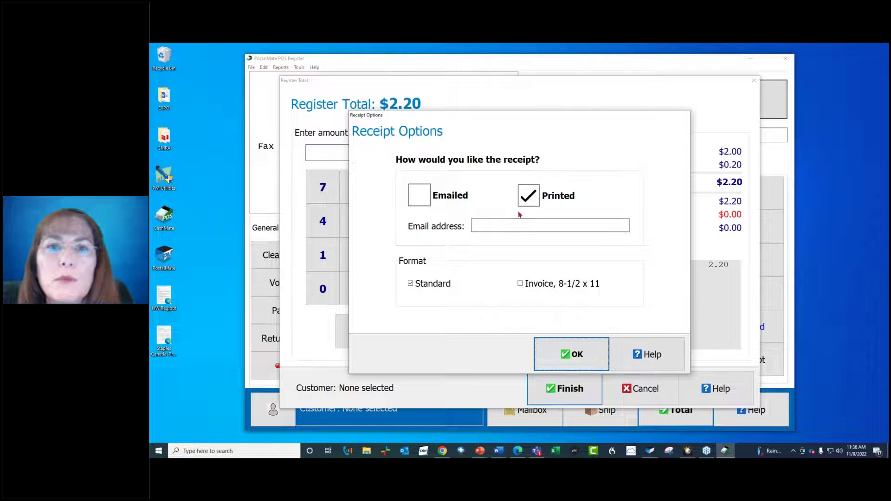
left_click(419, 202)
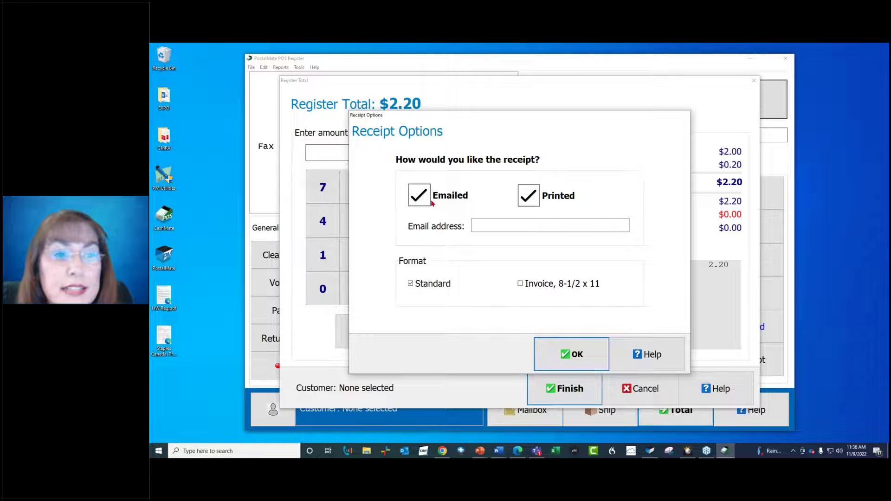
left_click(430, 200)
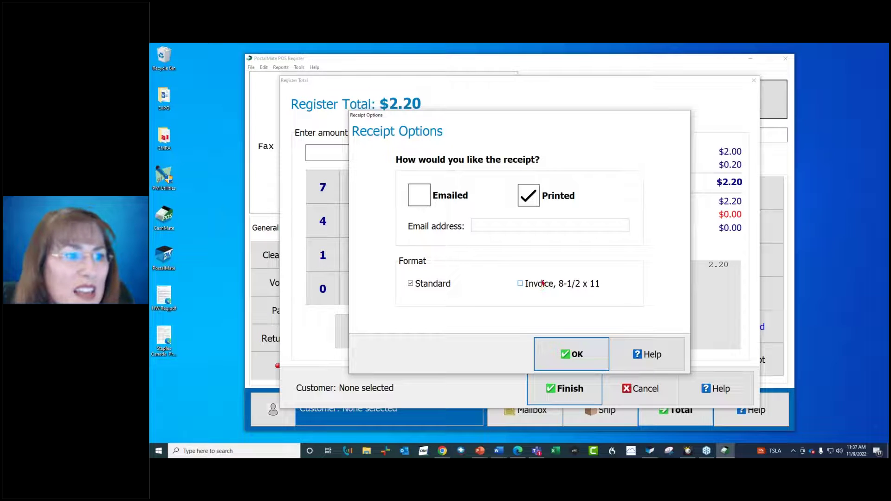
left_click(551, 352)
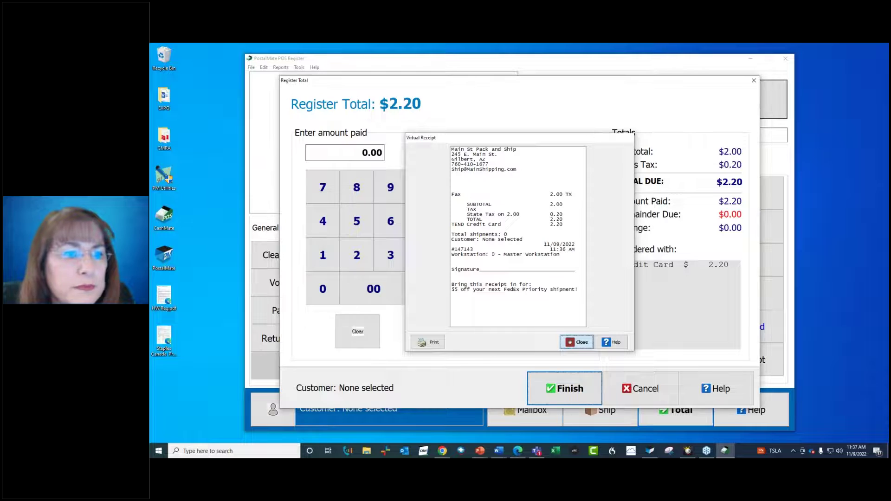
left_click(577, 343)
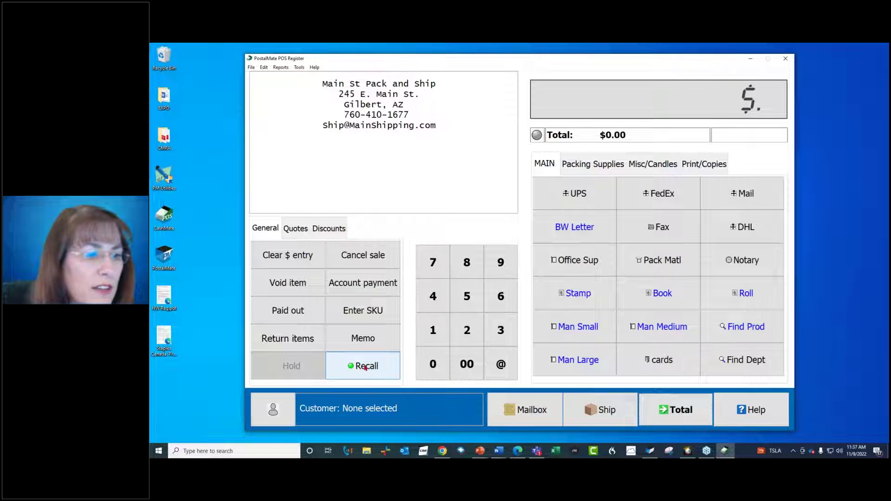
- Recall held transaction 88 (wallet) and proceed to payment for $58.10
left_click(365, 366)
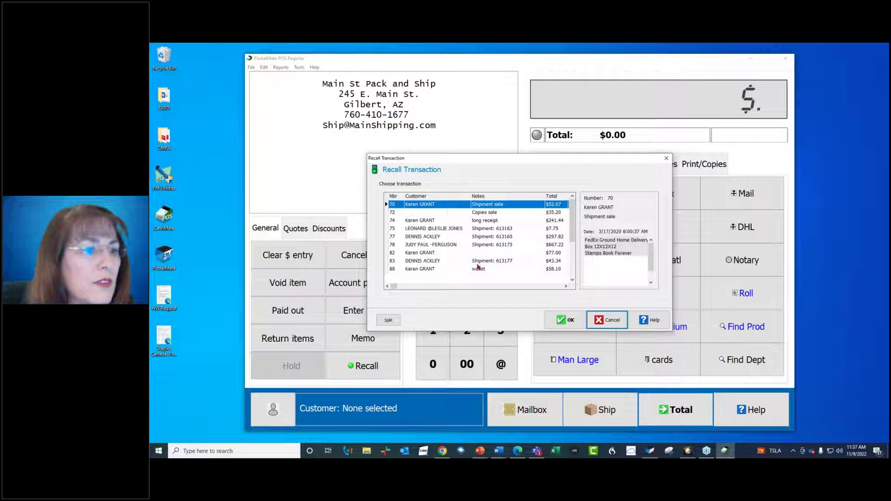
left_click(478, 269)
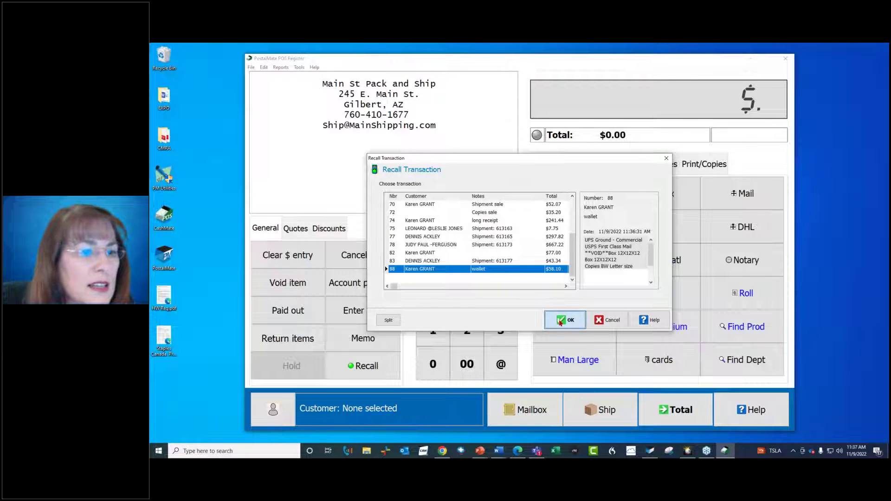
left_click(566, 319)
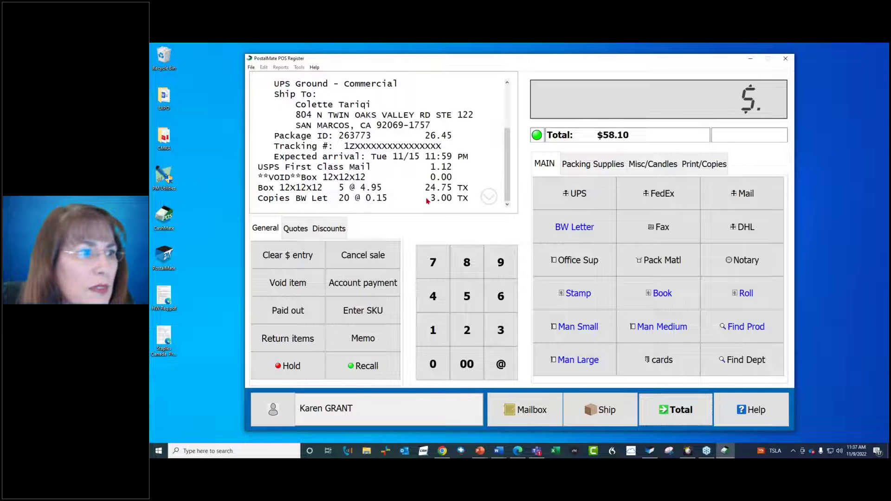
left_click(683, 416)
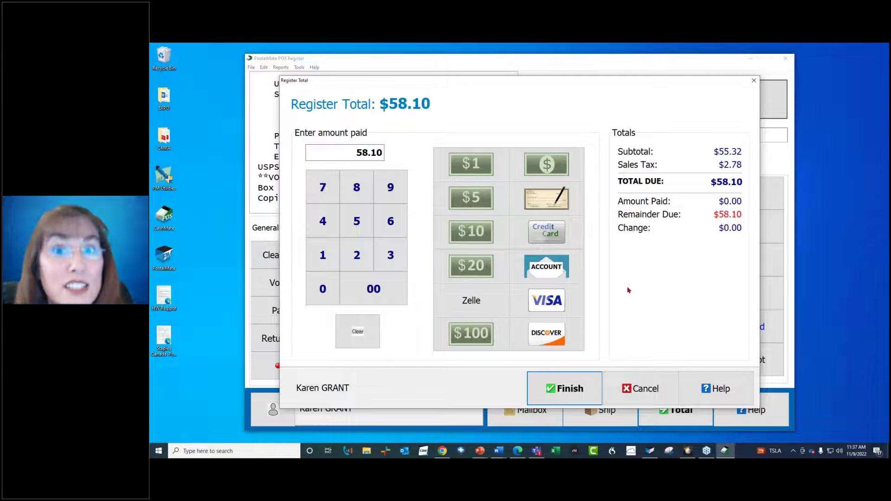
- Pay the $58.10 by credit card with printed and e-mailed receipts, then close the receipt
left_click(561, 228)
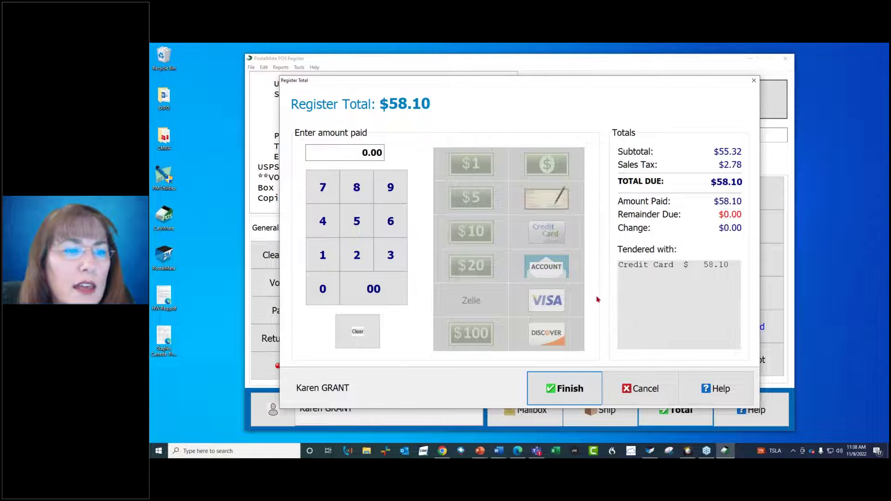
left_click(574, 380)
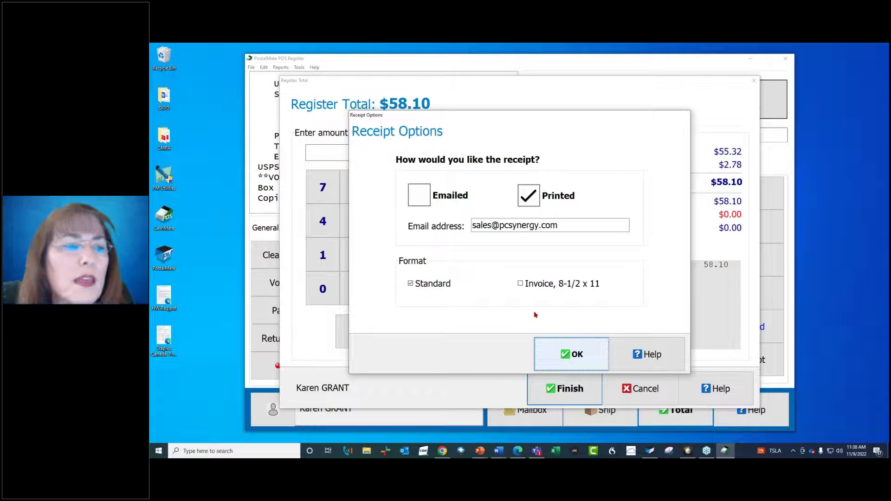
left_click(415, 198)
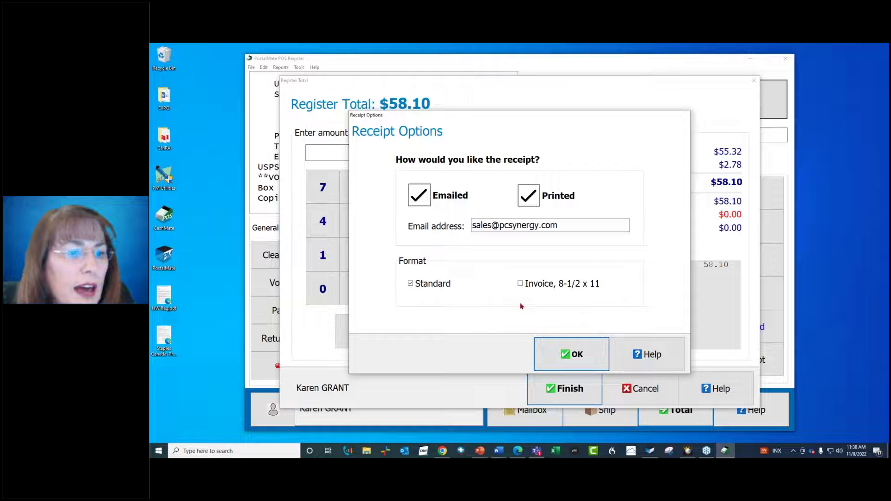
left_click(571, 353)
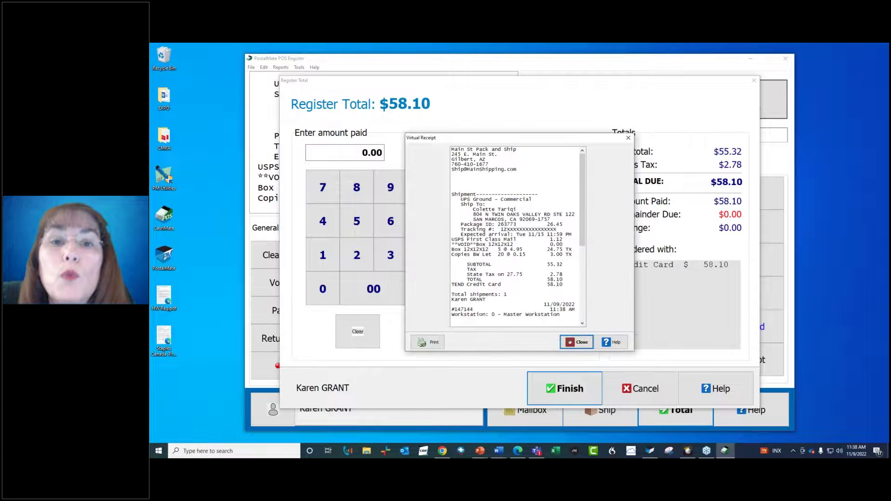
left_click(571, 343)
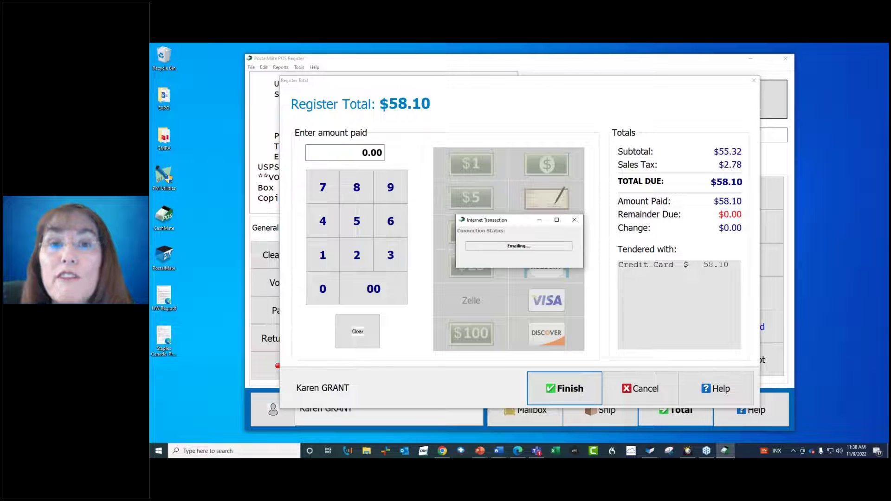
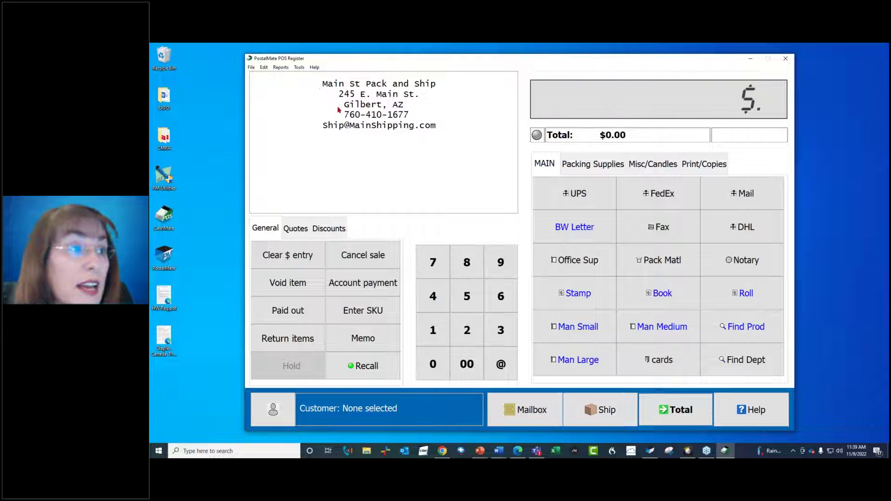
- Browse the Tools and Reports > Register menus, then open Tools > Options > Register Settings
left_click(298, 67)
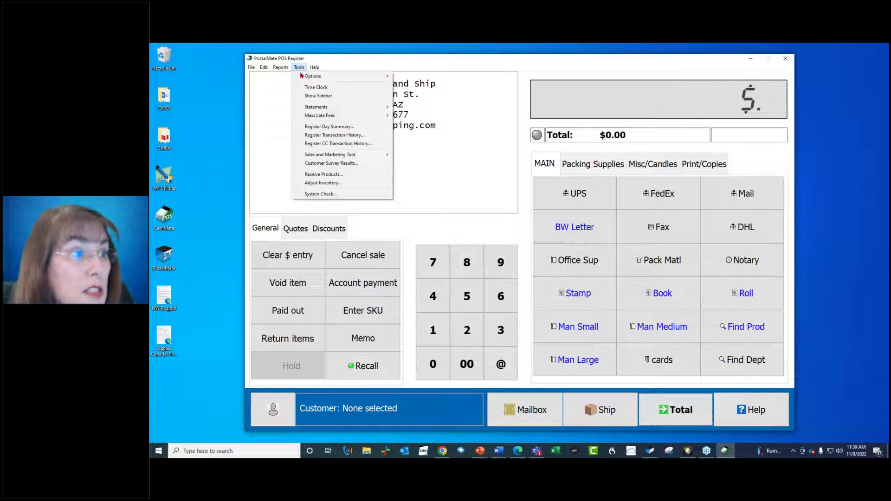
mouse_move(280, 69)
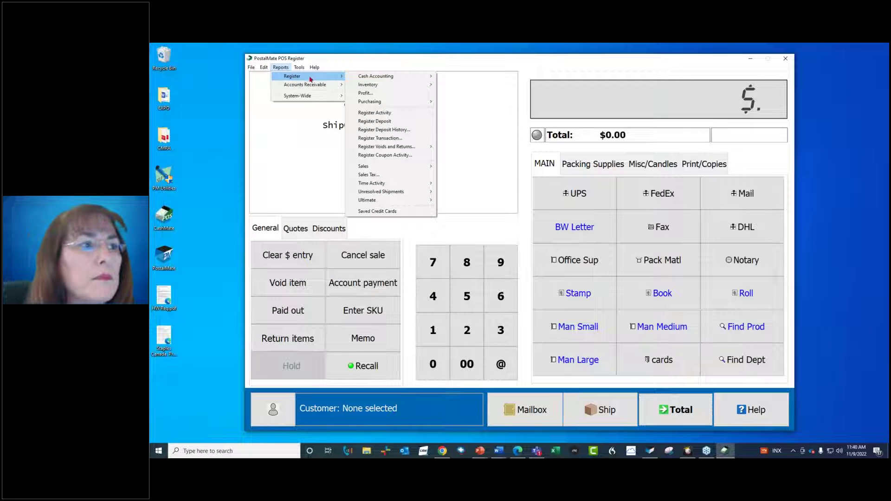
left_click(298, 67)
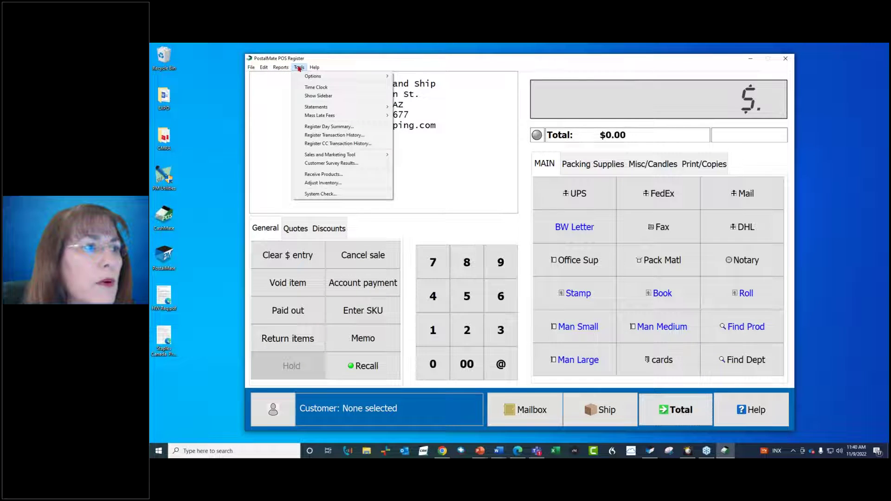
mouse_move(306, 76)
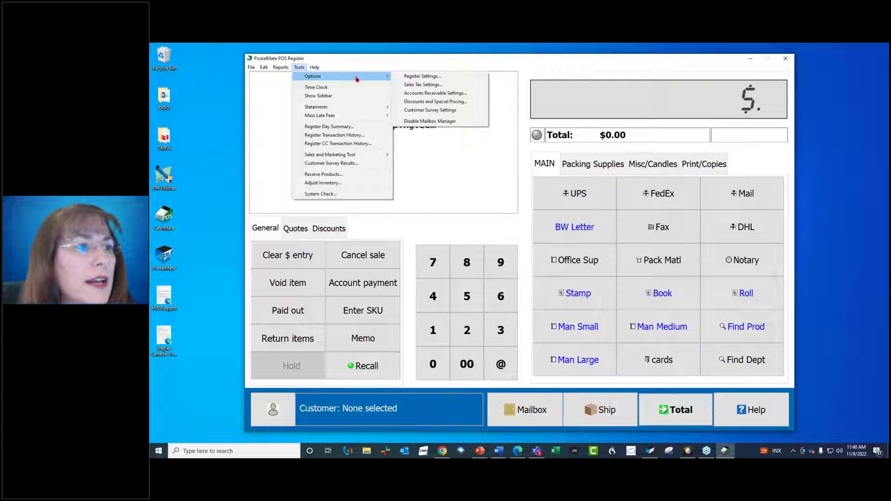
left_click(407, 77)
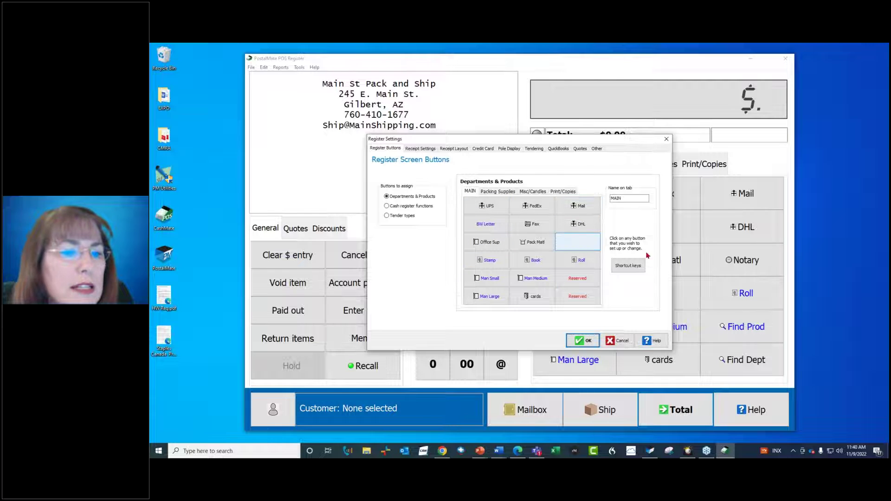
- Review the cash register function and tender type button assignments, then the Receipt Settings and Receipt Layout pages
left_click(413, 207)
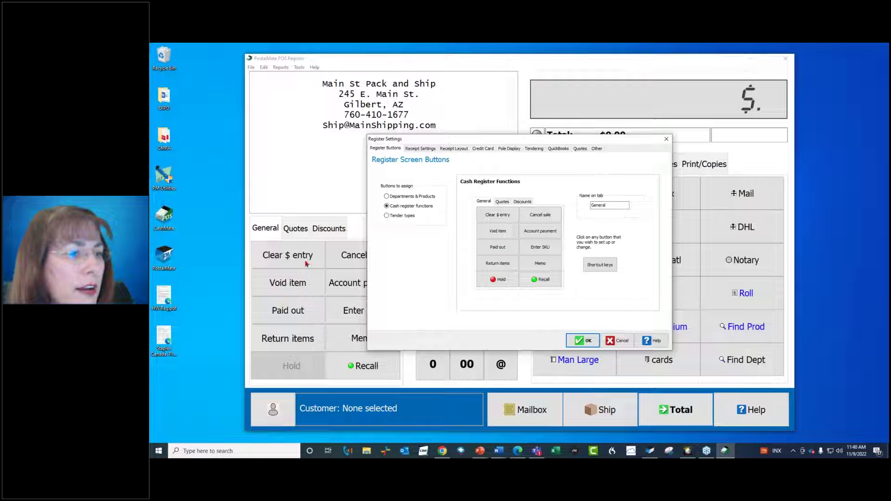
left_click(386, 216)
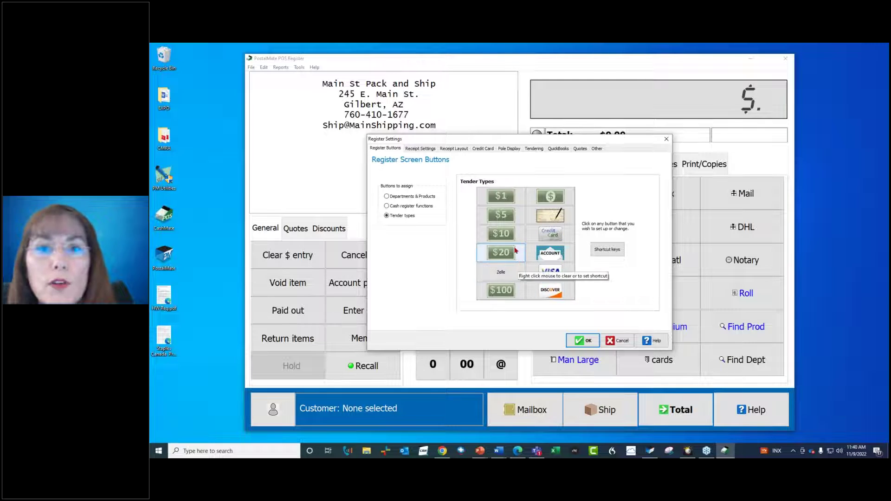
left_click(419, 149)
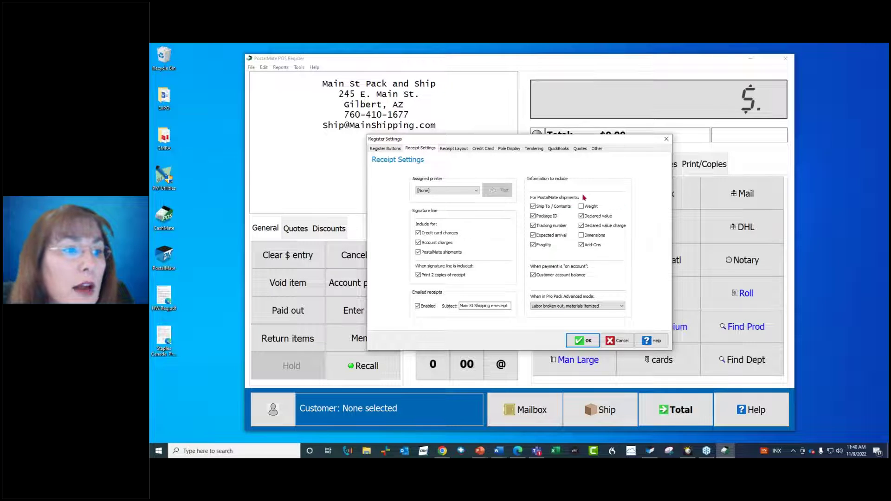
left_click(454, 150)
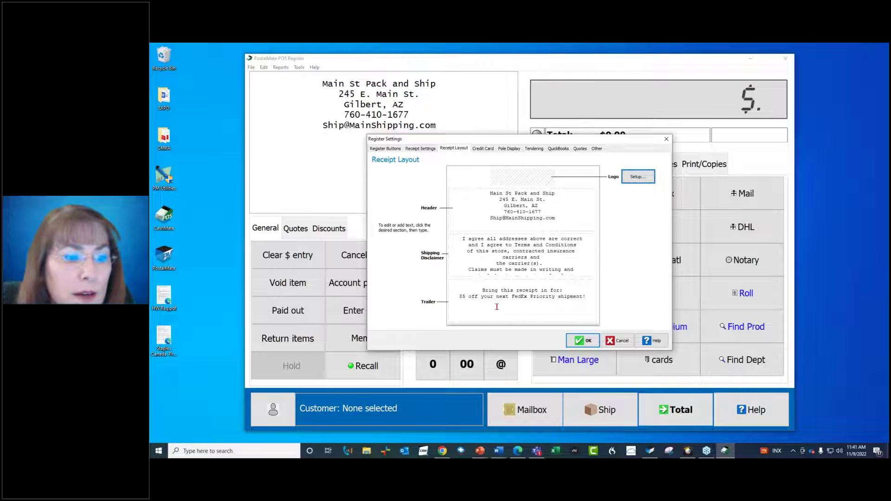
- View the Credit Card interface options and the Pole Display settings, leaving pole display disabled
left_click(480, 150)
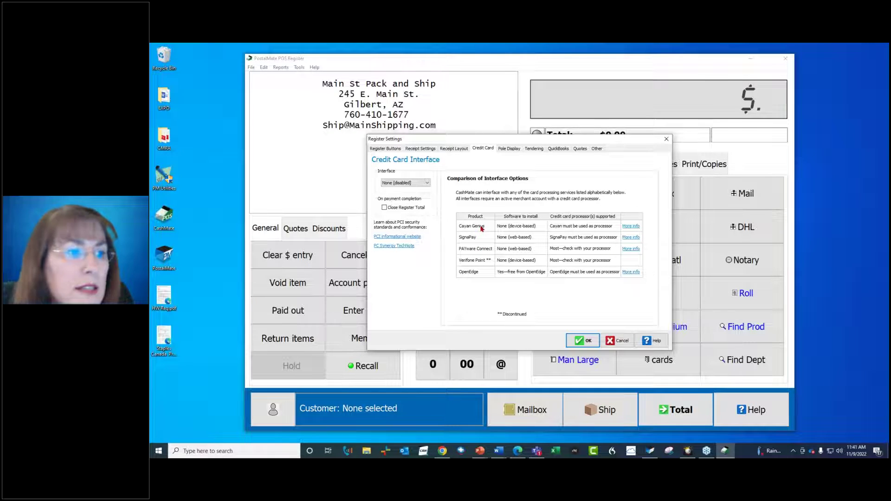
left_click(508, 149)
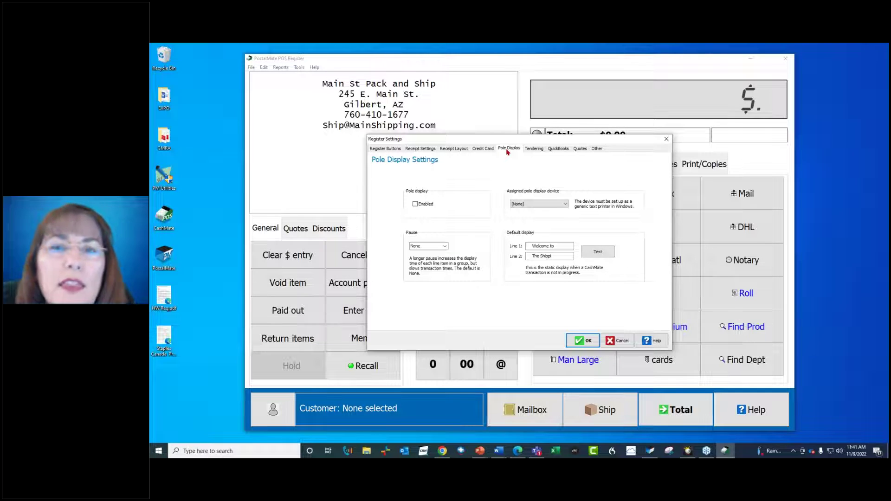
- Review the Tendering, QuickBooks, Quotes and Other pages, accept with OK, and go to Ship
left_click(529, 149)
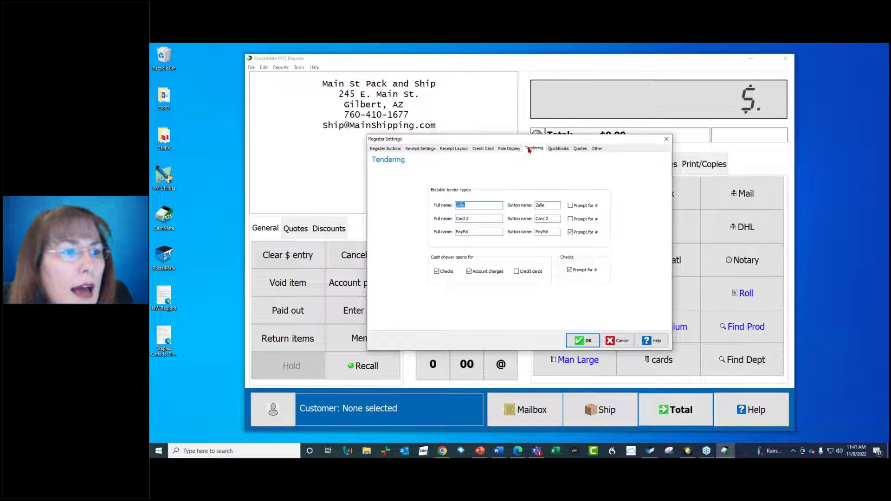
left_click(556, 149)
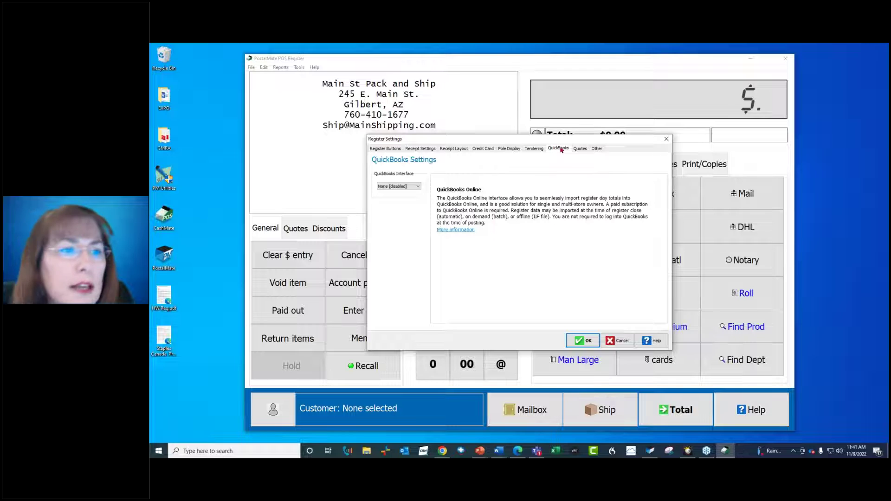
left_click(579, 149)
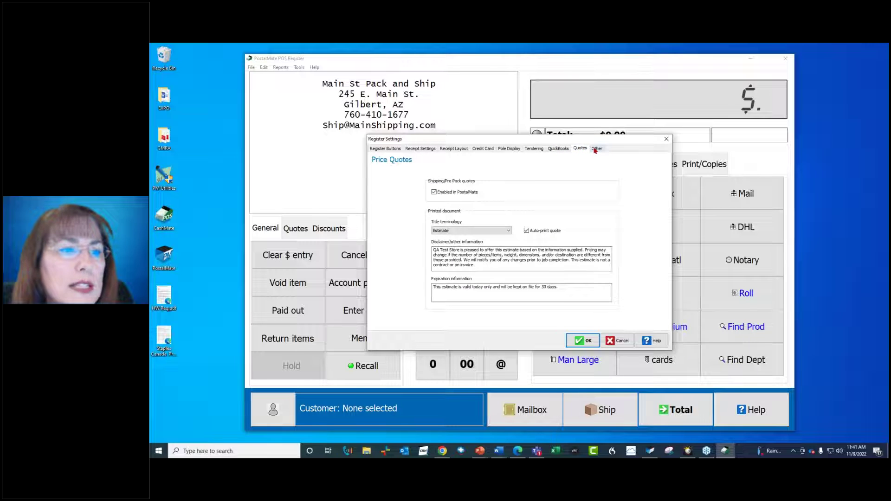
left_click(596, 148)
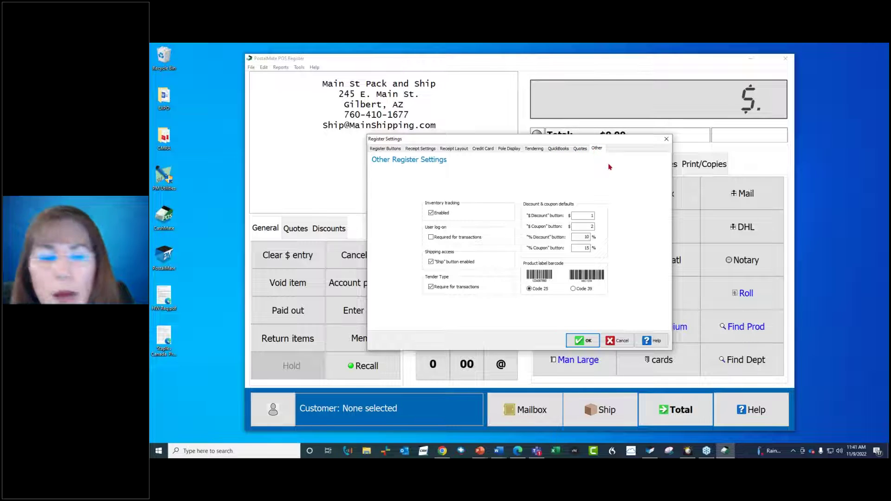
left_click(584, 342)
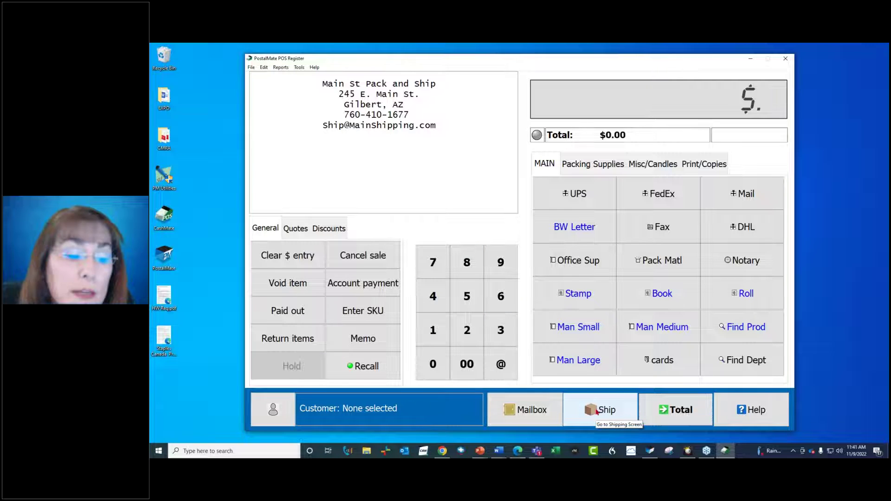
left_click(597, 411)
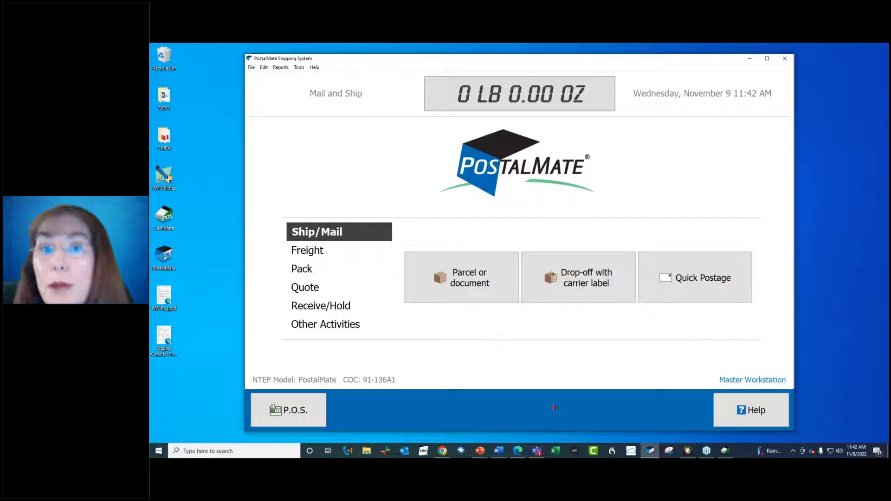
- Open the Tools menu from the Mail and Ship screen
left_click(298, 69)
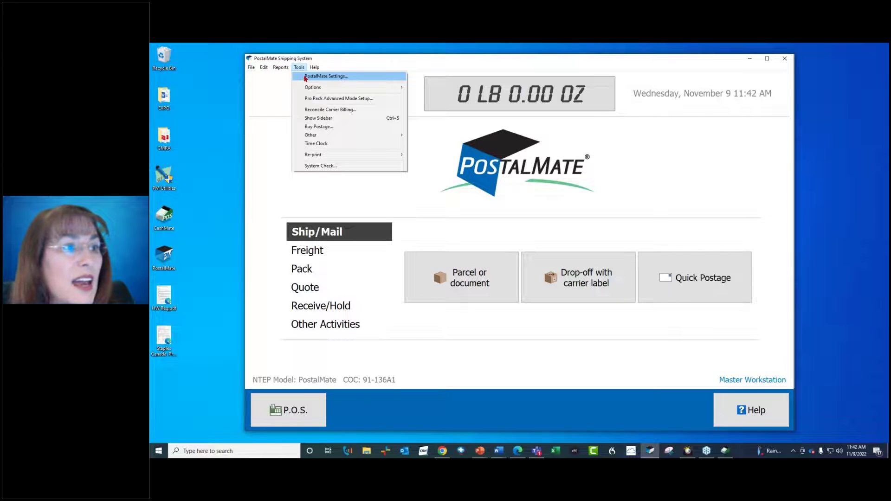
- Open PostalMate Settings to view the DHL Express carrier setup and the retail shipping rates
left_click(306, 77)
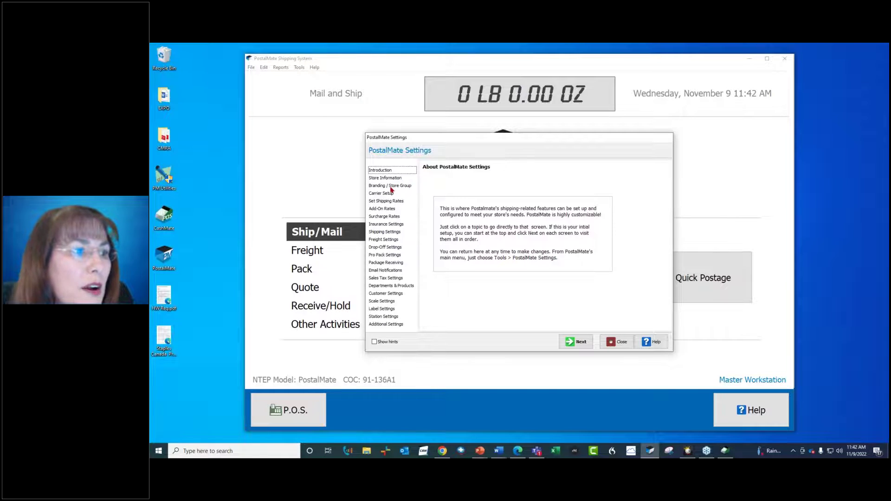
left_click(389, 194)
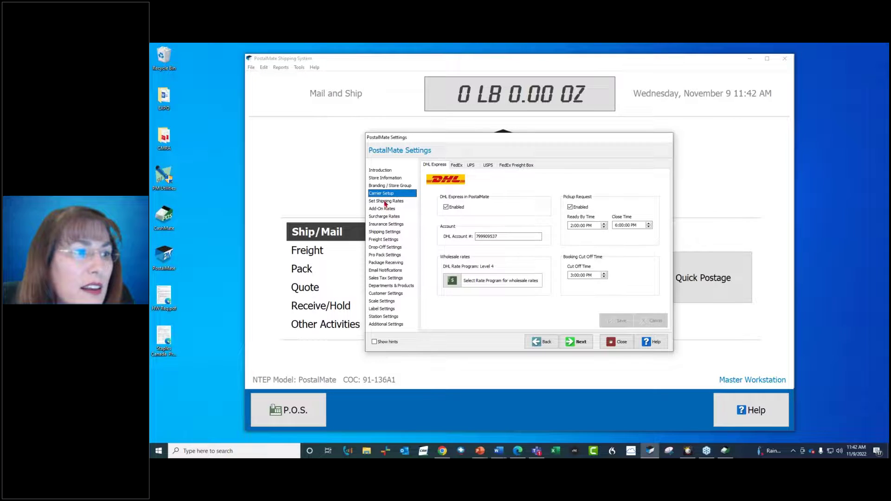
left_click(385, 202)
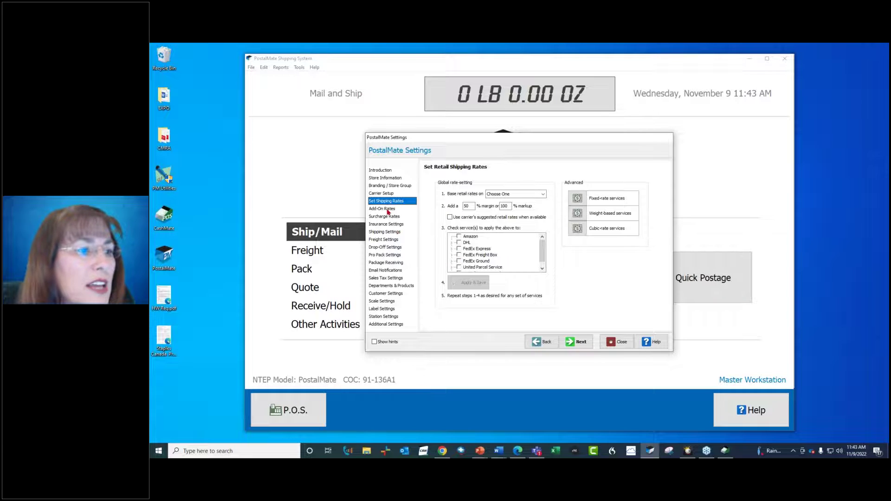
- Step through Add-On Rates, Surcharge Rates, Insurance and Shipping Settings to Branding / Store Group
left_click(388, 209)
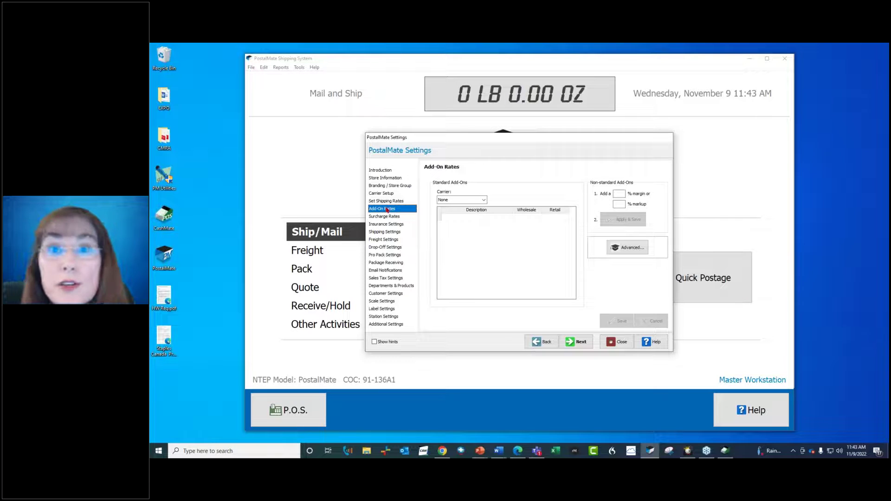
left_click(385, 218)
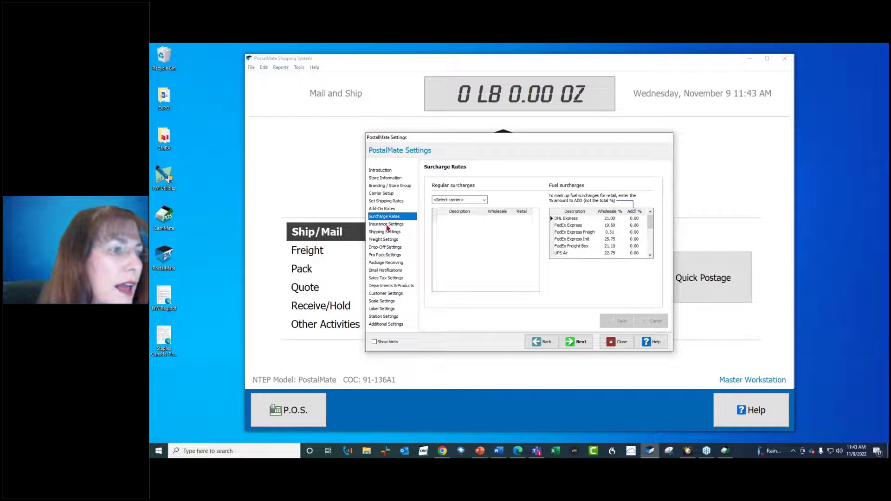
left_click(387, 226)
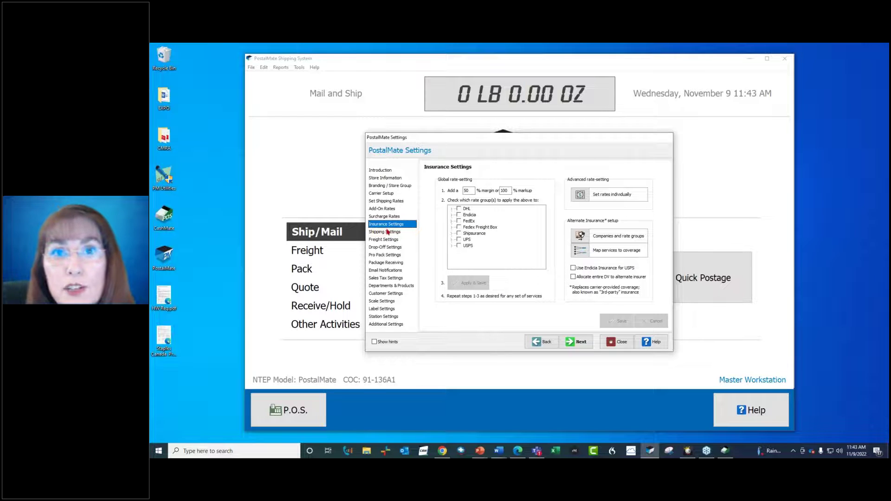
left_click(388, 232)
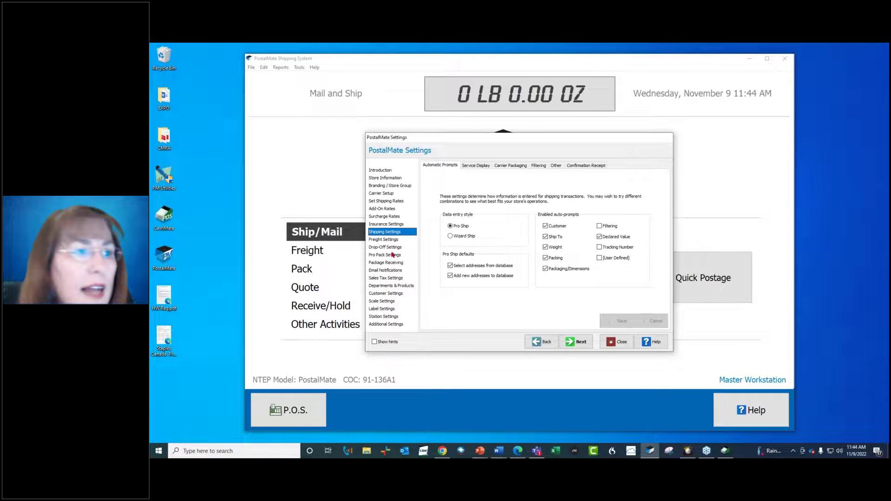
left_click(385, 186)
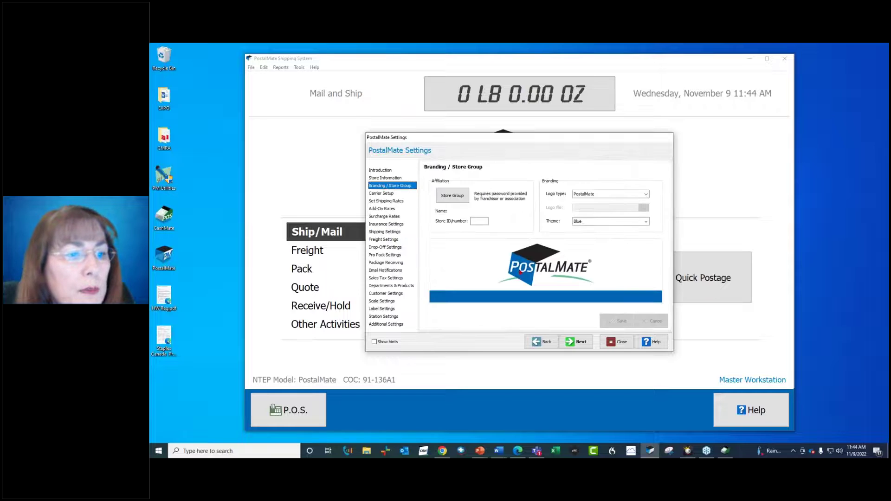
- Change the PostalMate theme from Blue to Red, save and close, then bring up the browser
left_click(606, 222)
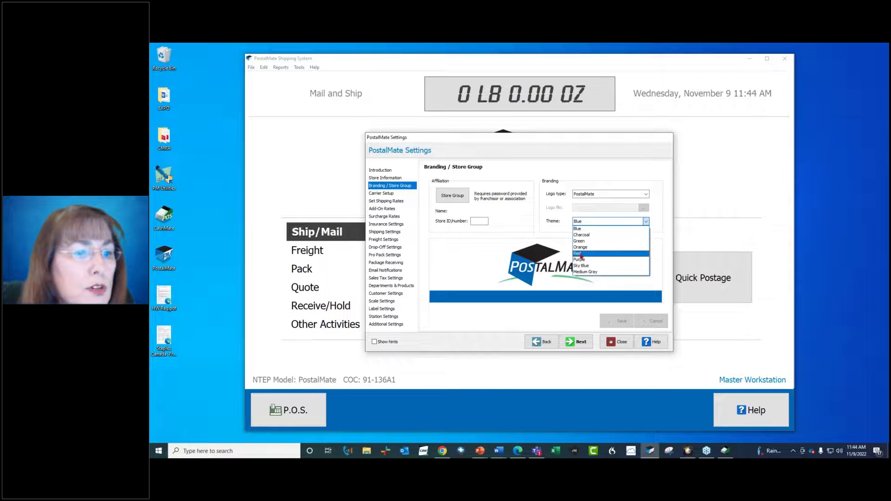
left_click(580, 254)
left_click(619, 321)
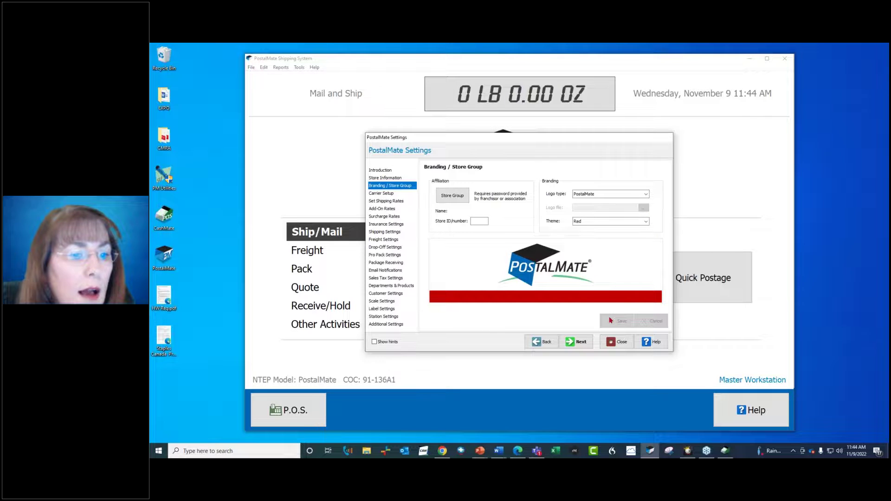
left_click(615, 343)
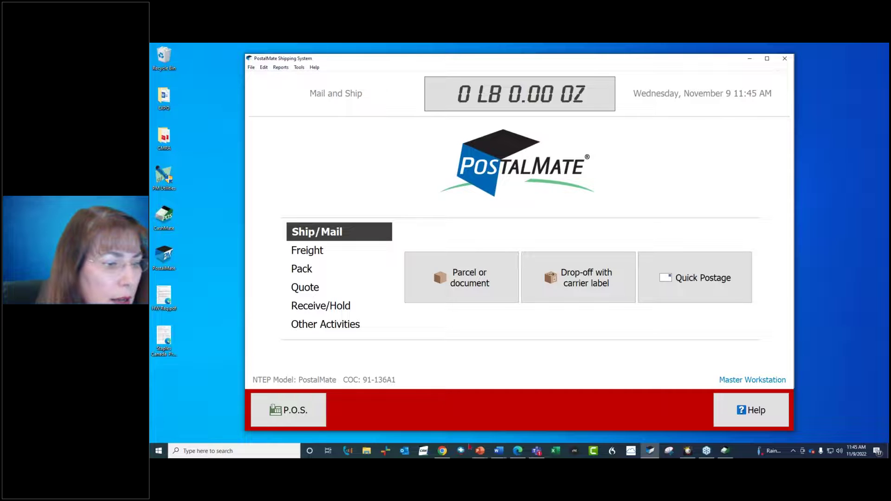
left_click(516, 451)
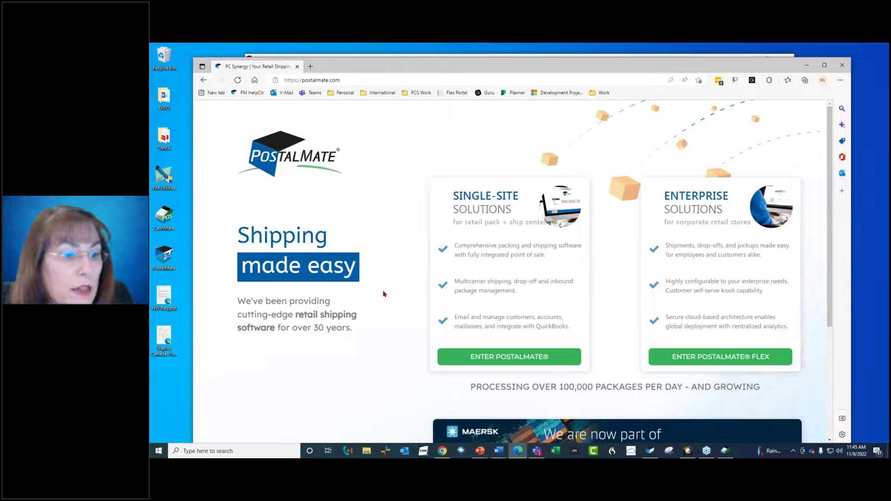
- Go from the postalmate.com home page via Enter PostalMate to the Help Center support page
left_click(494, 358)
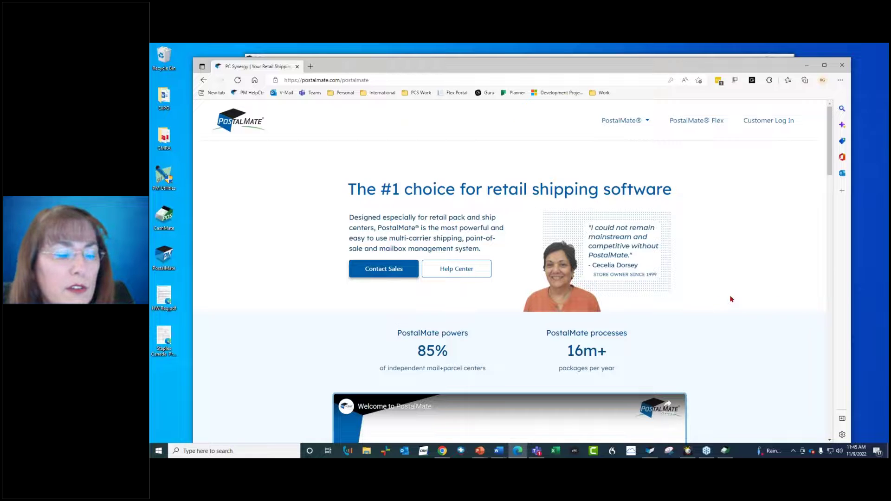
scroll(731, 298, "down", 1)
scroll(731, 298, "down", 3)
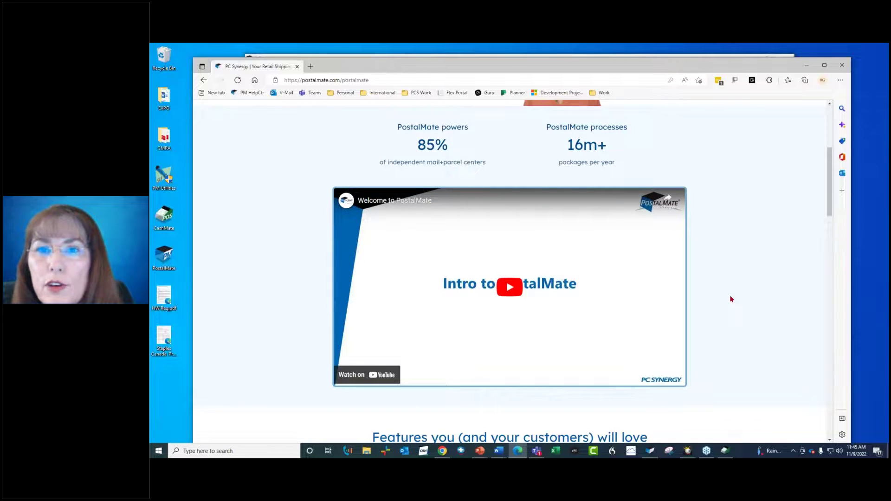
scroll(731, 299, "up", 3)
left_click(465, 223)
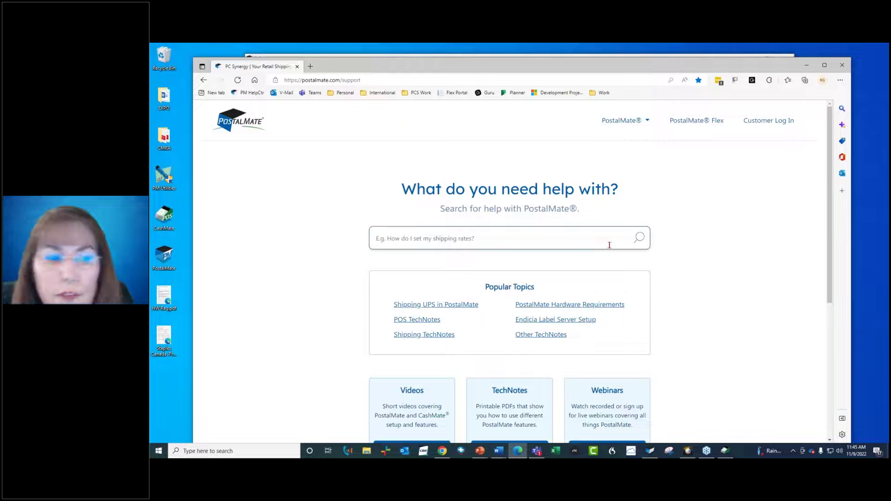
- Search the support site for 'newbies' to surface the PostalMate for Newbies webinar suggestions
scroll(675, 255, "down", 2)
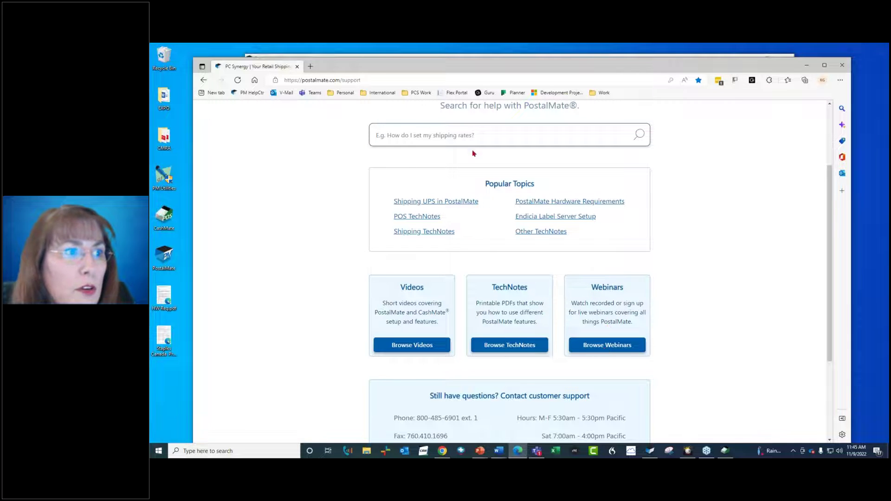
left_click(464, 137)
type("n")
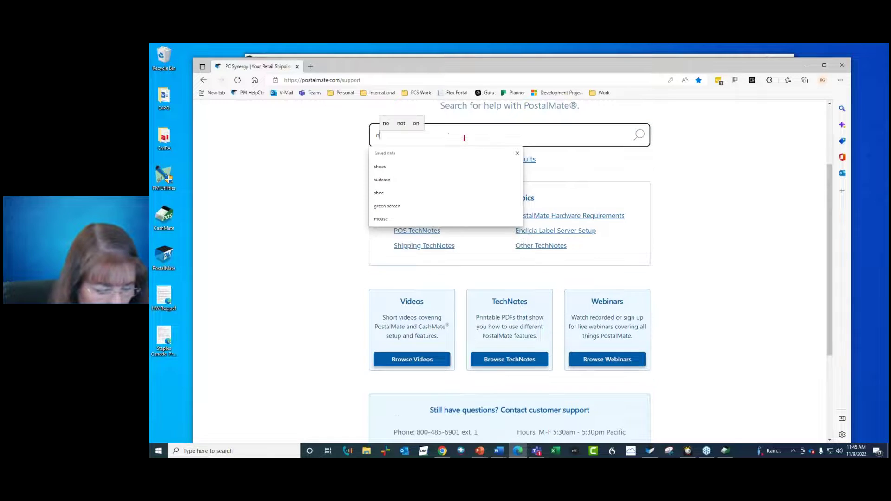
type("ewbies")
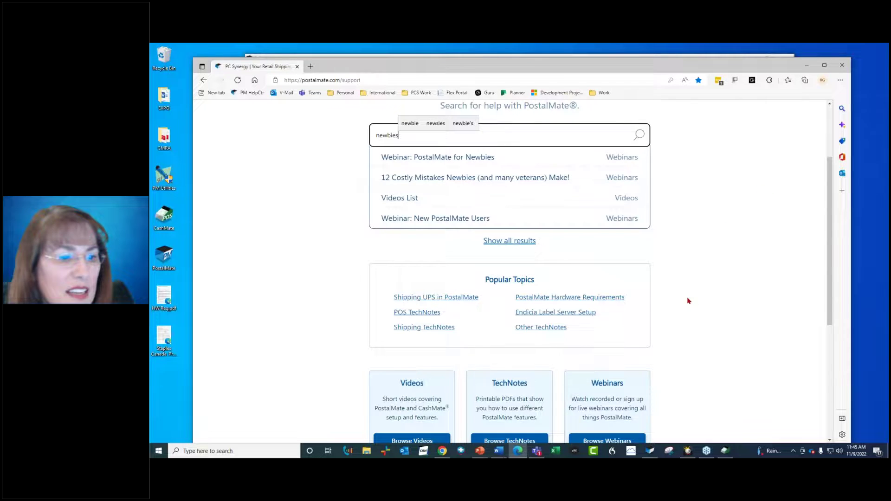
scroll(688, 301, "down", 1)
scroll(688, 301, "down", 3)
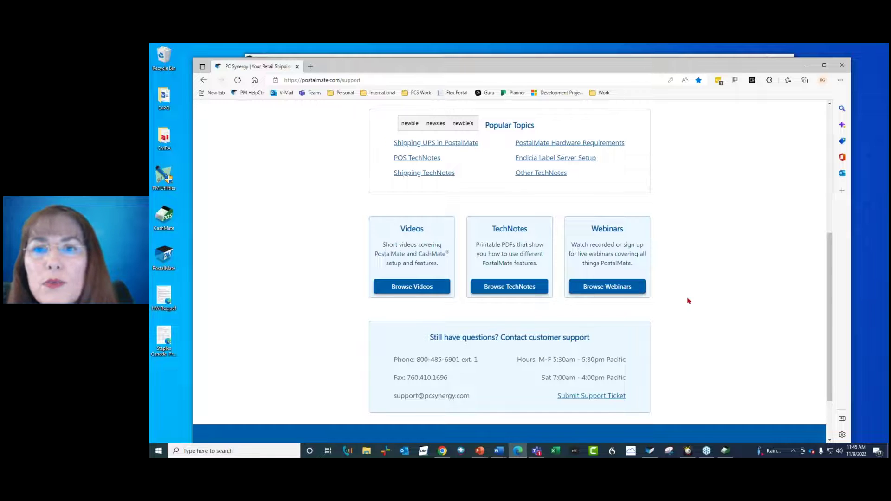
scroll(674, 268, "up", 6)
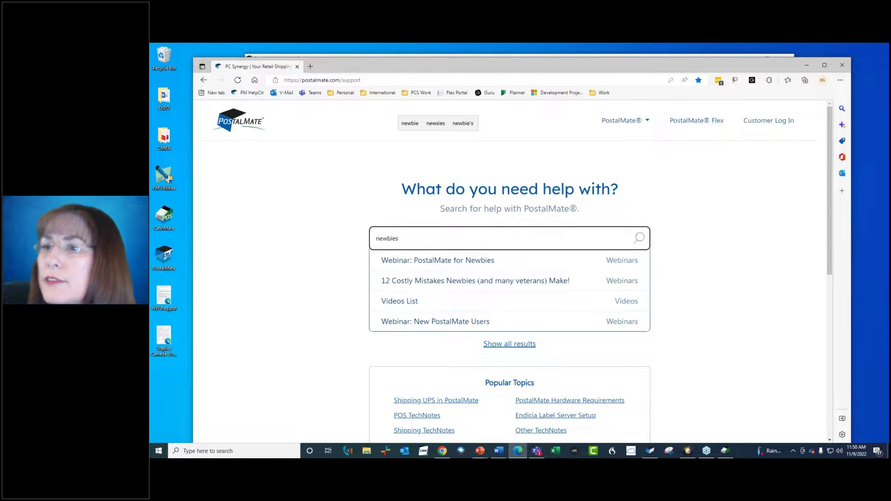
- Minimize Edge, browse Reports > Shipping through Shipping Profit, then bring up the P.O.S. register
left_click(806, 65)
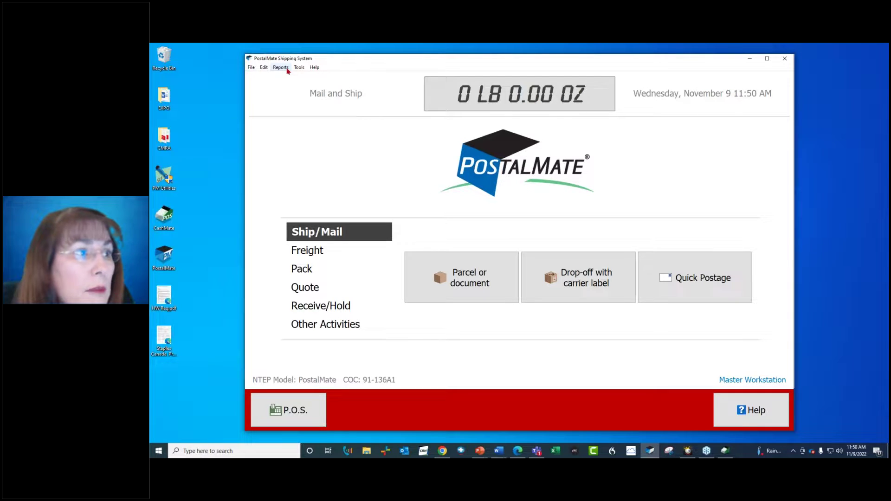
left_click(286, 69)
mouse_move(287, 76)
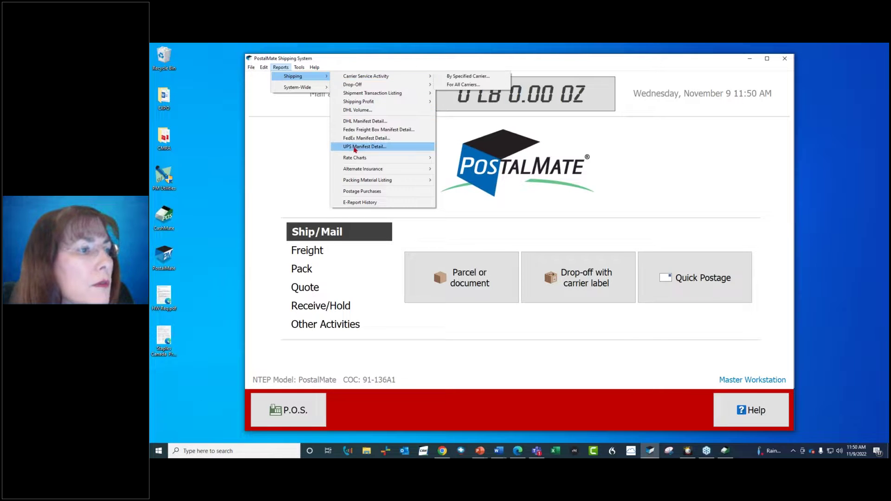
mouse_move(358, 103)
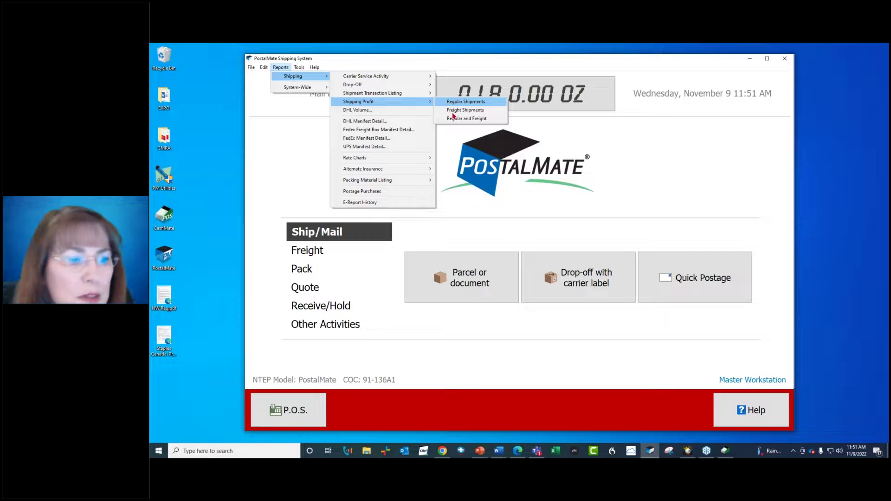
left_click(285, 413)
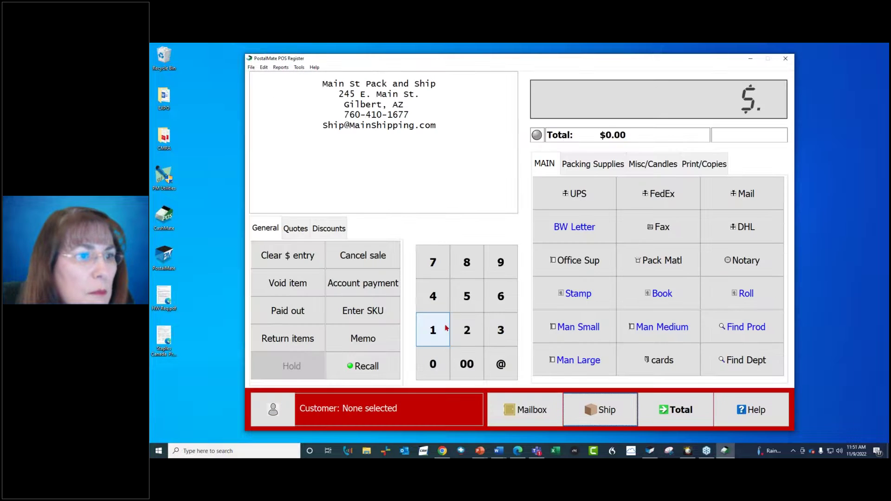
- Show the Reports > Register submenu, then switch back to the postalmate.com support page in Edge
left_click(281, 68)
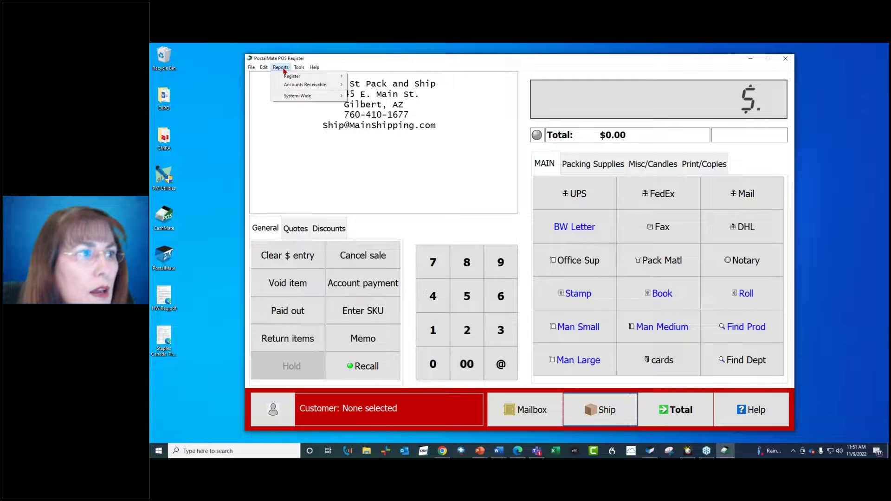
mouse_move(287, 77)
mouse_move(365, 79)
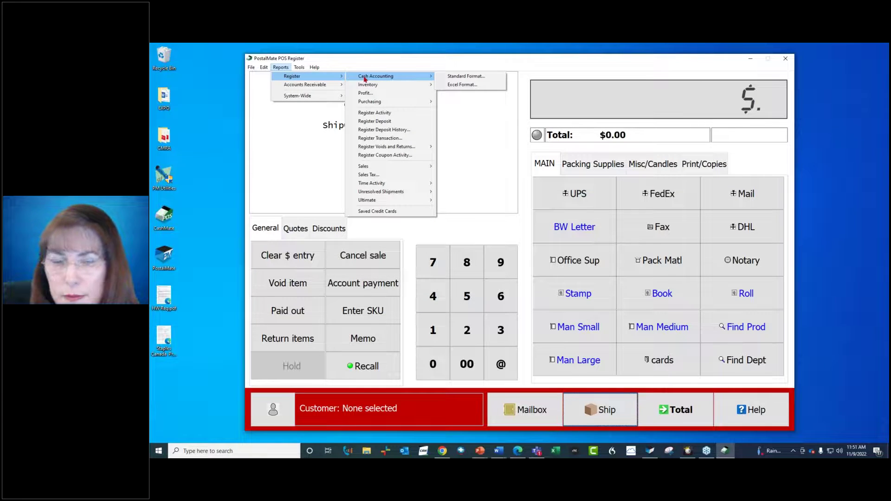
mouse_move(372, 202)
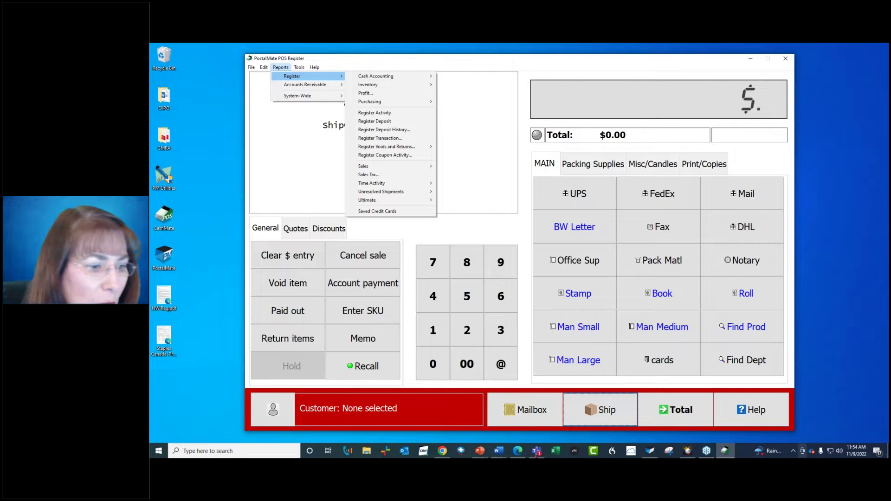
left_click(517, 452)
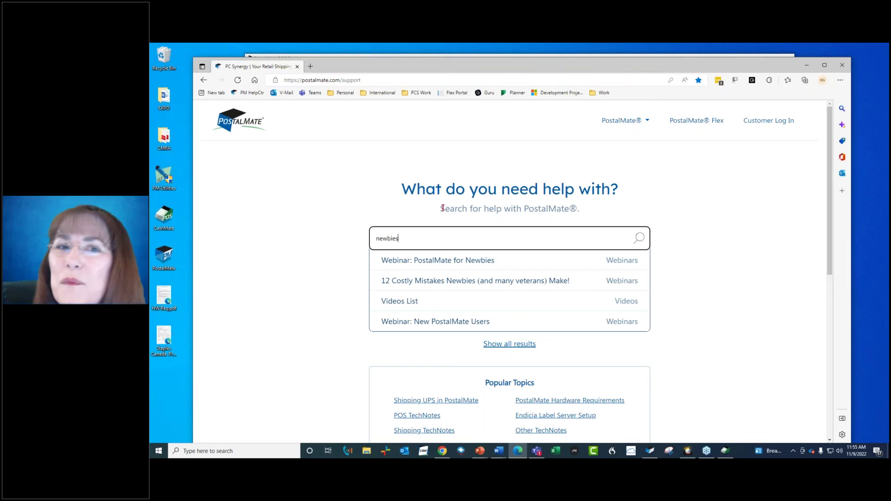
- Minimize Edge to return to the PostalMate POS register showing a $0.00 total
left_click(806, 65)
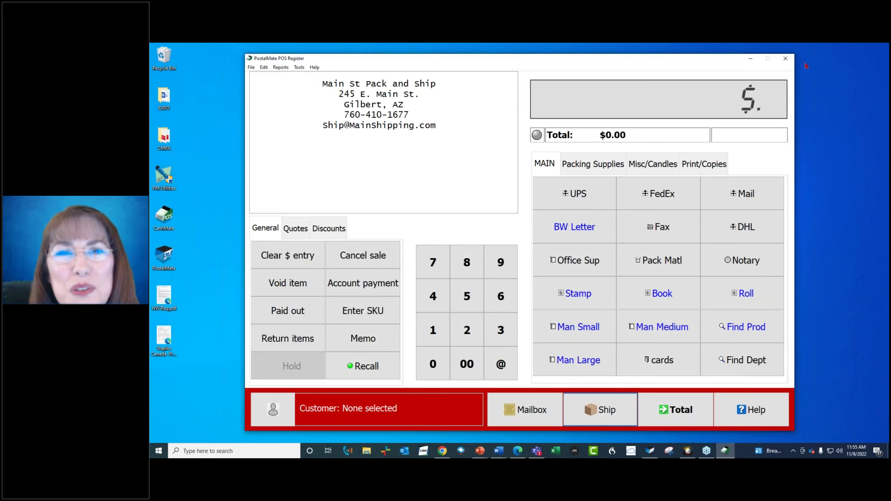
left_click(852, 65)
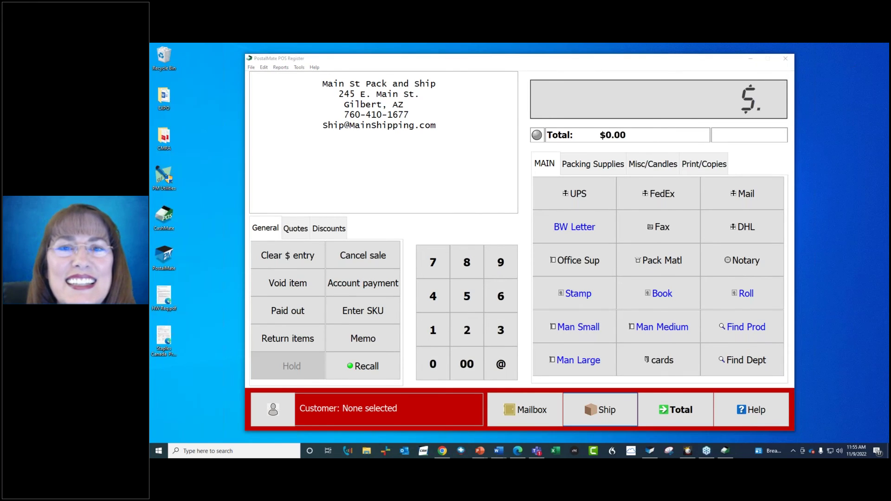